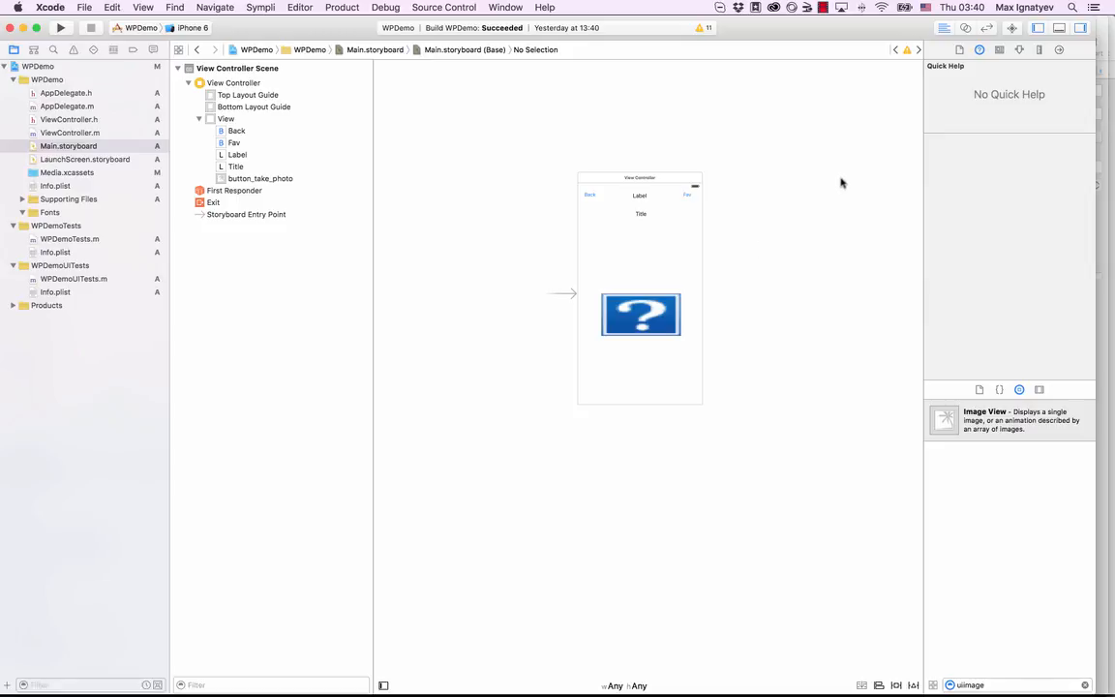
- Show the Sympli pane beside the storyboard, check its account menu, and open the example_blog_app project
scroll(847, 157, up, 1)
click(1012, 30)
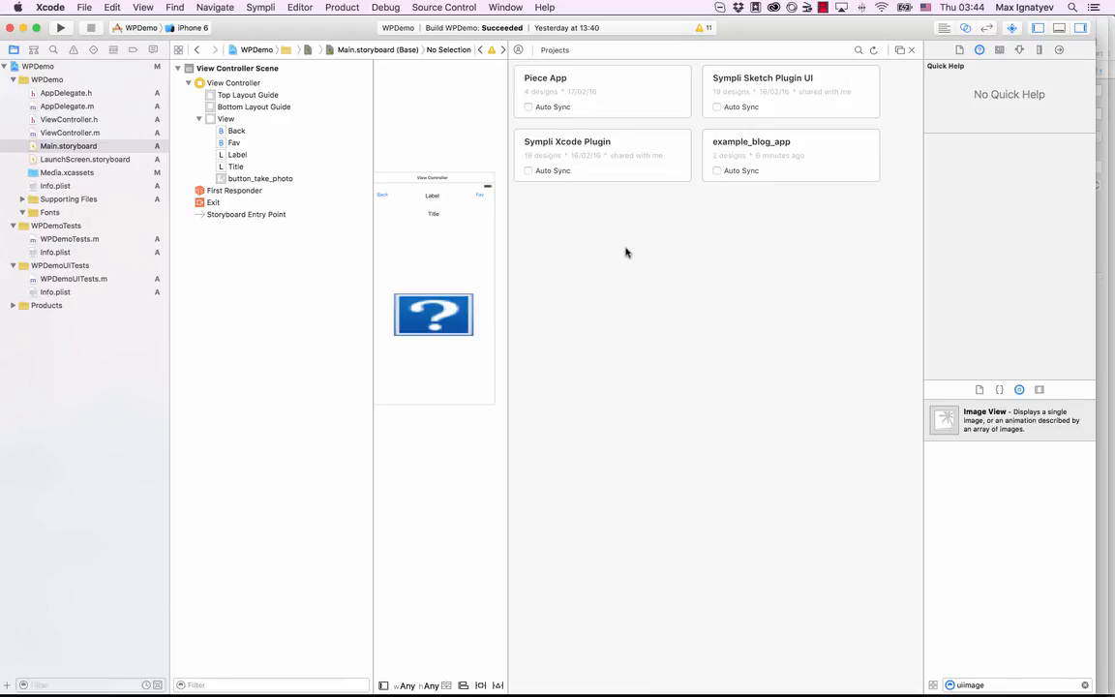
click(519, 50)
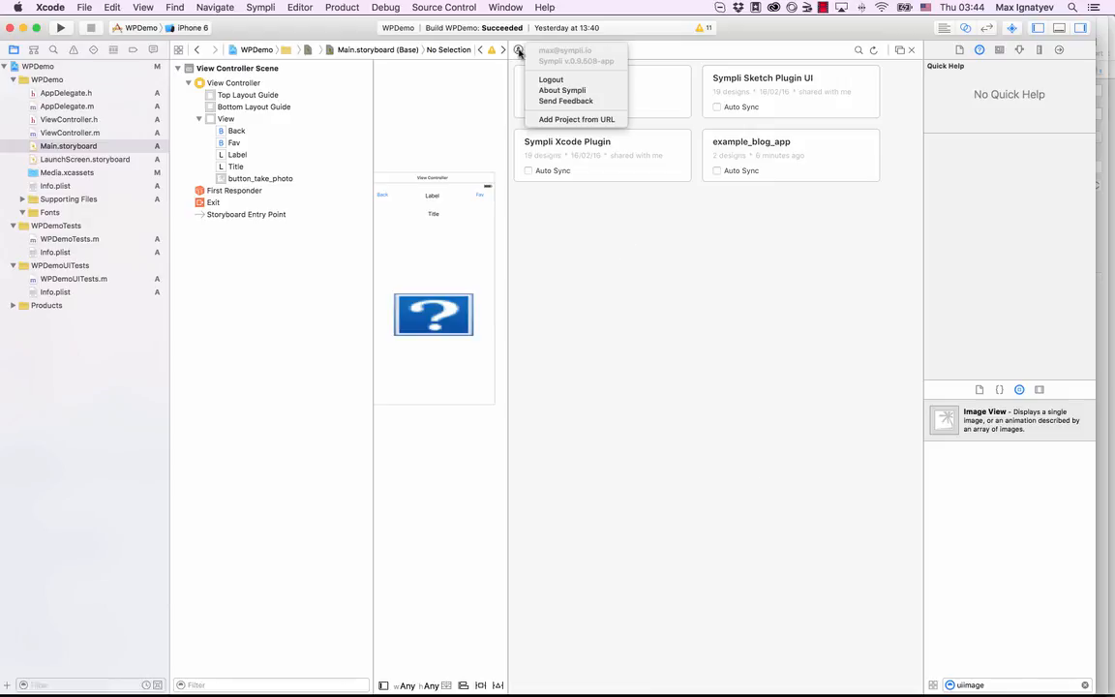
click(552, 119)
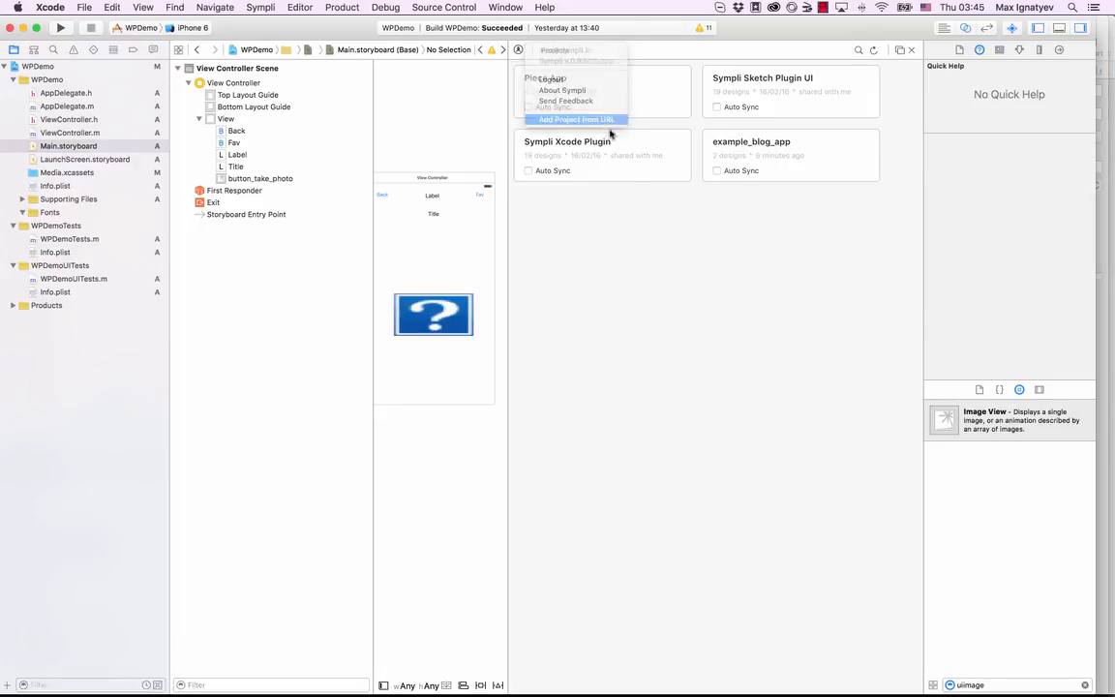
click(575, 77)
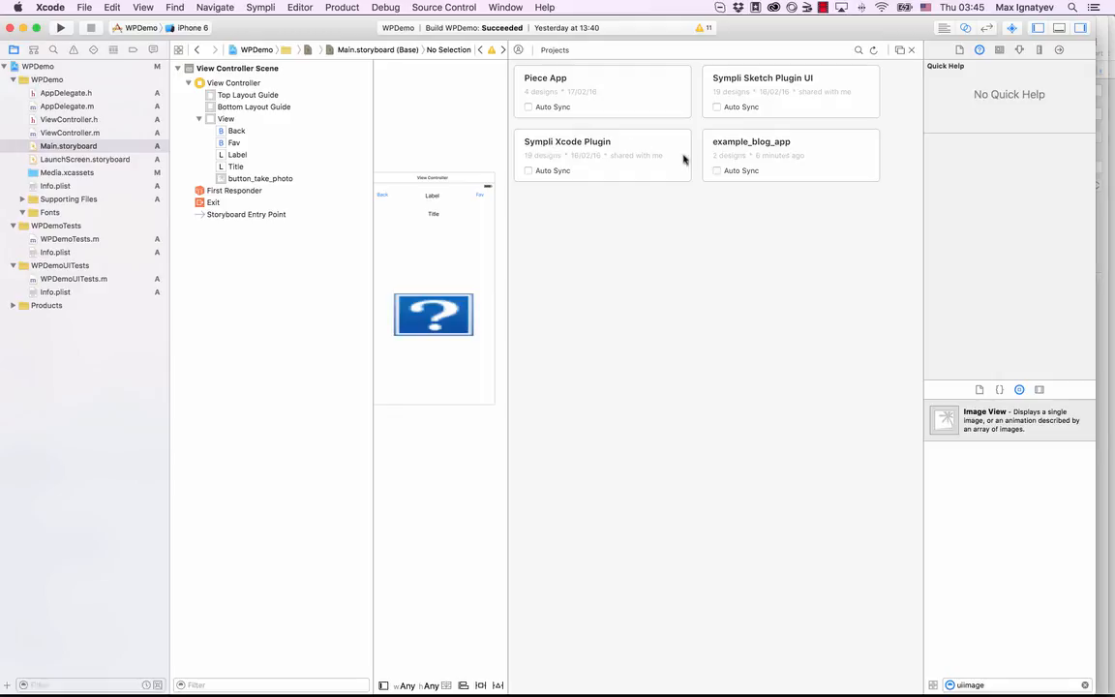
click(731, 156)
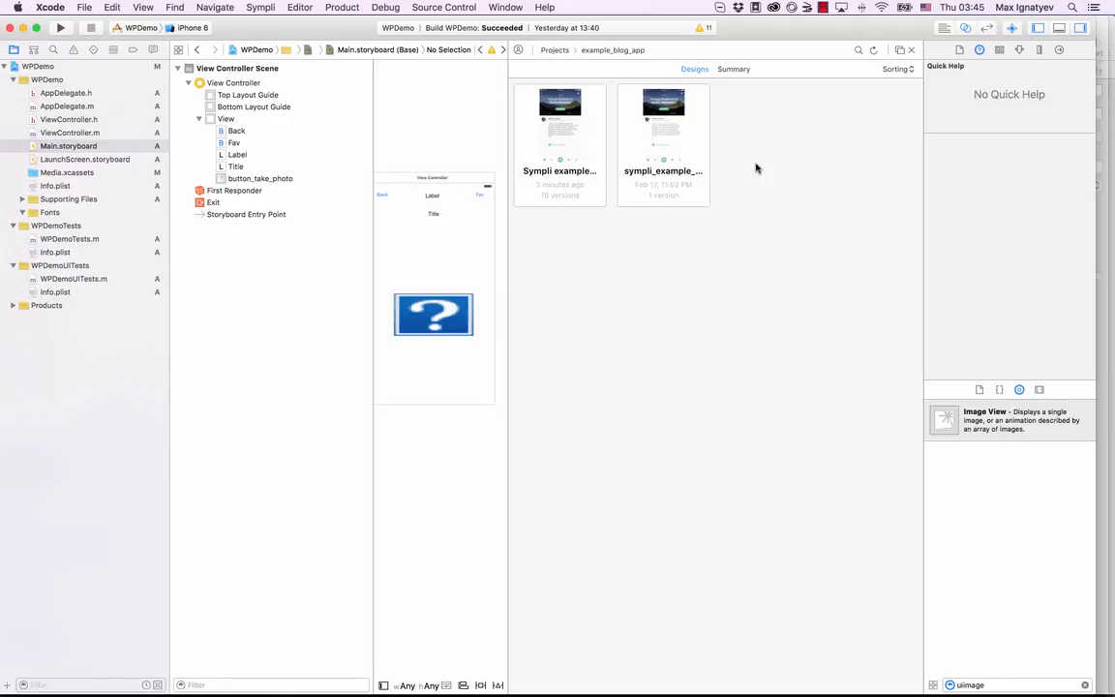
- Sort the project's designs by Alphabet, and open and dismiss the design search
click(907, 70)
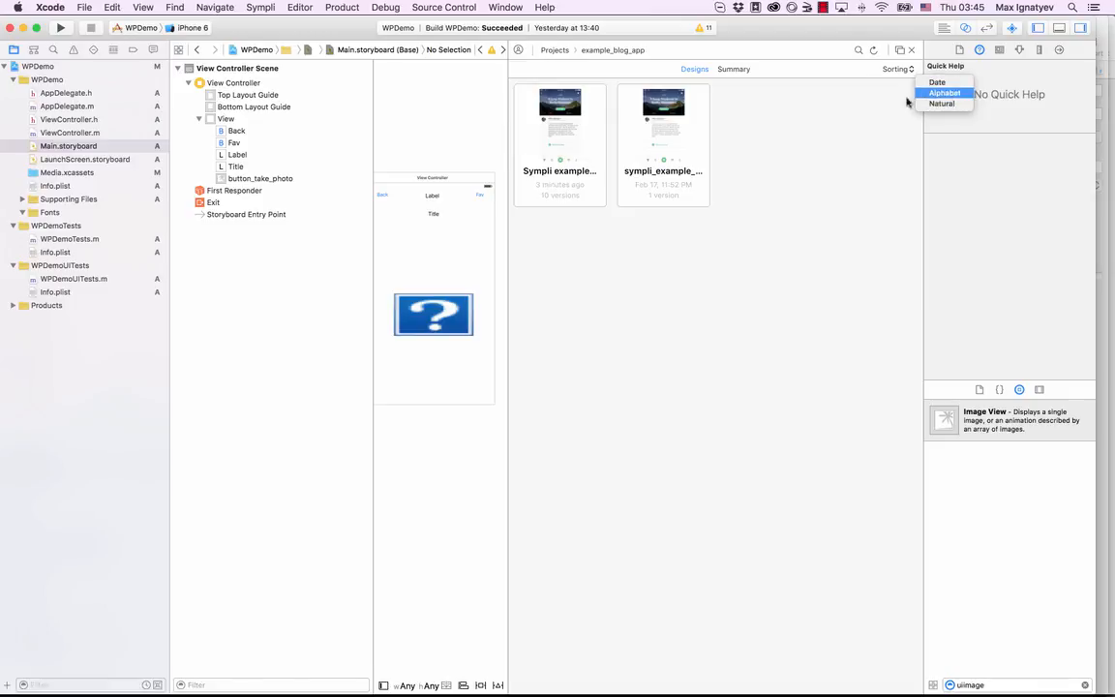
click(953, 94)
click(858, 49)
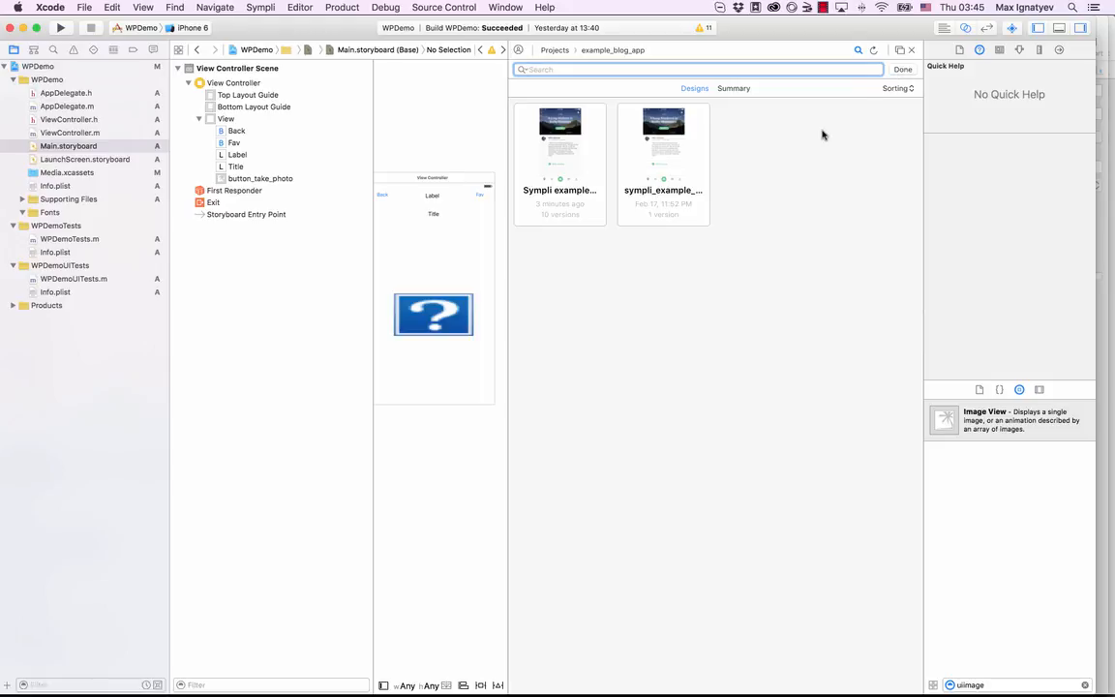
click(904, 71)
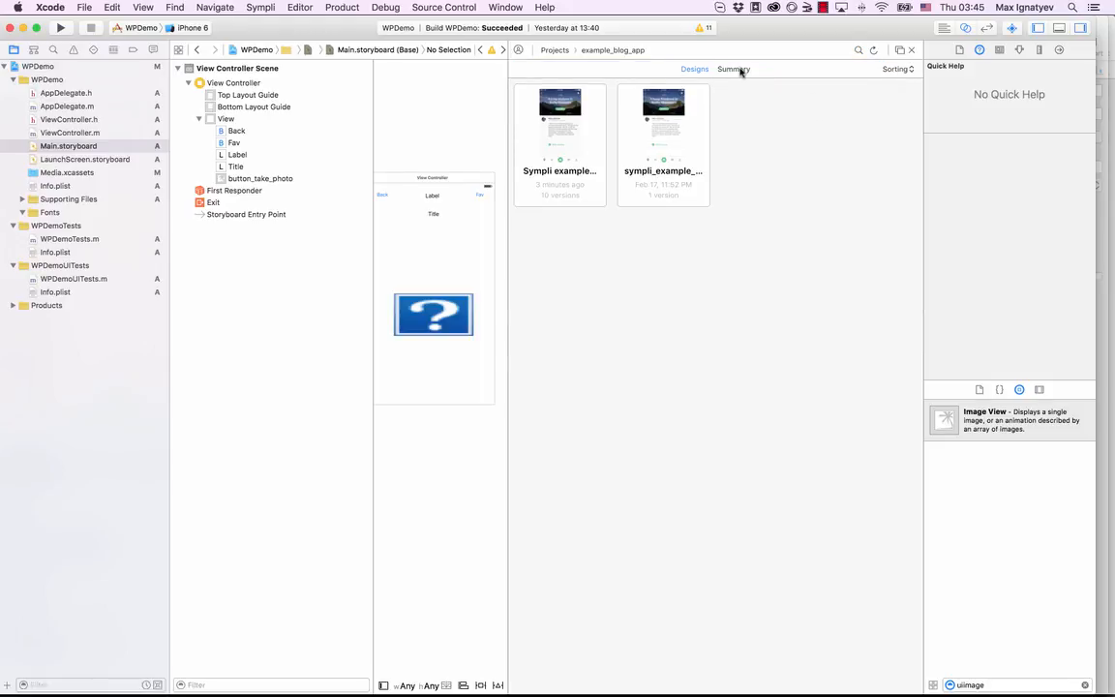
- Review the project's summary of colors and fonts, and open the Sympli example Sketch design
click(734, 70)
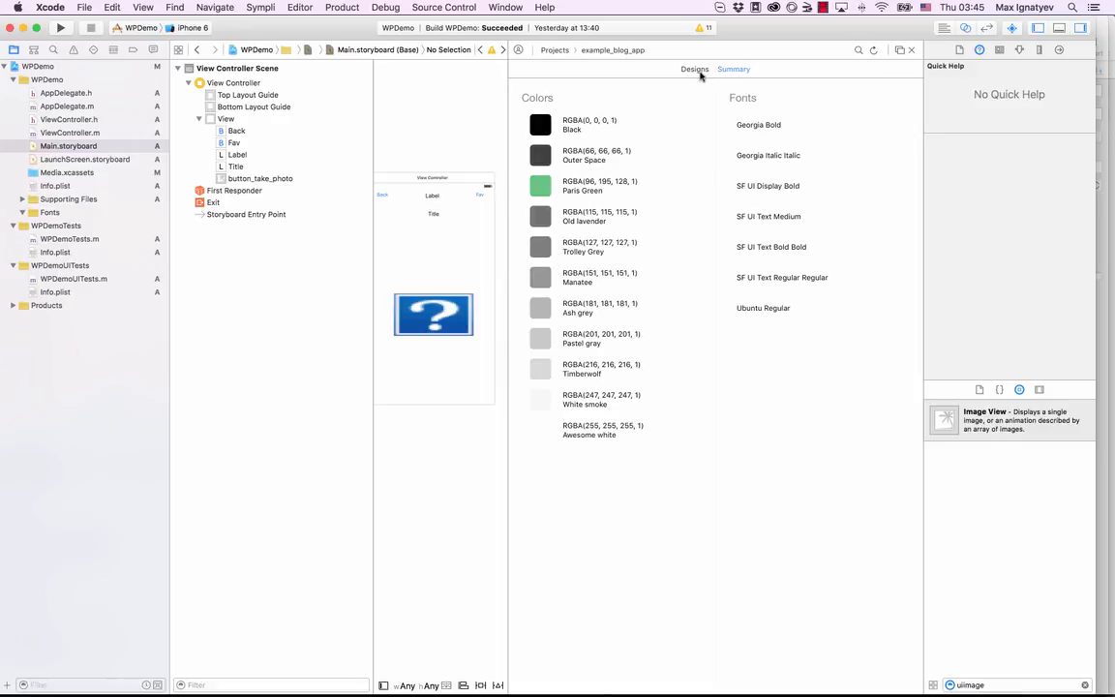
click(694, 68)
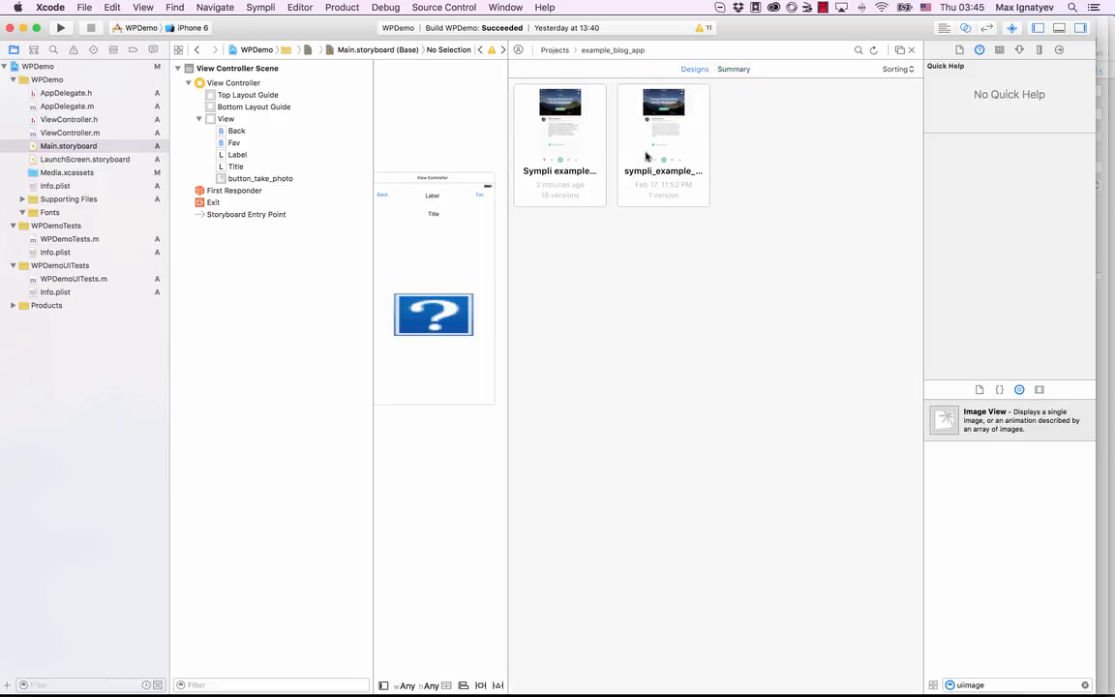
click(567, 134)
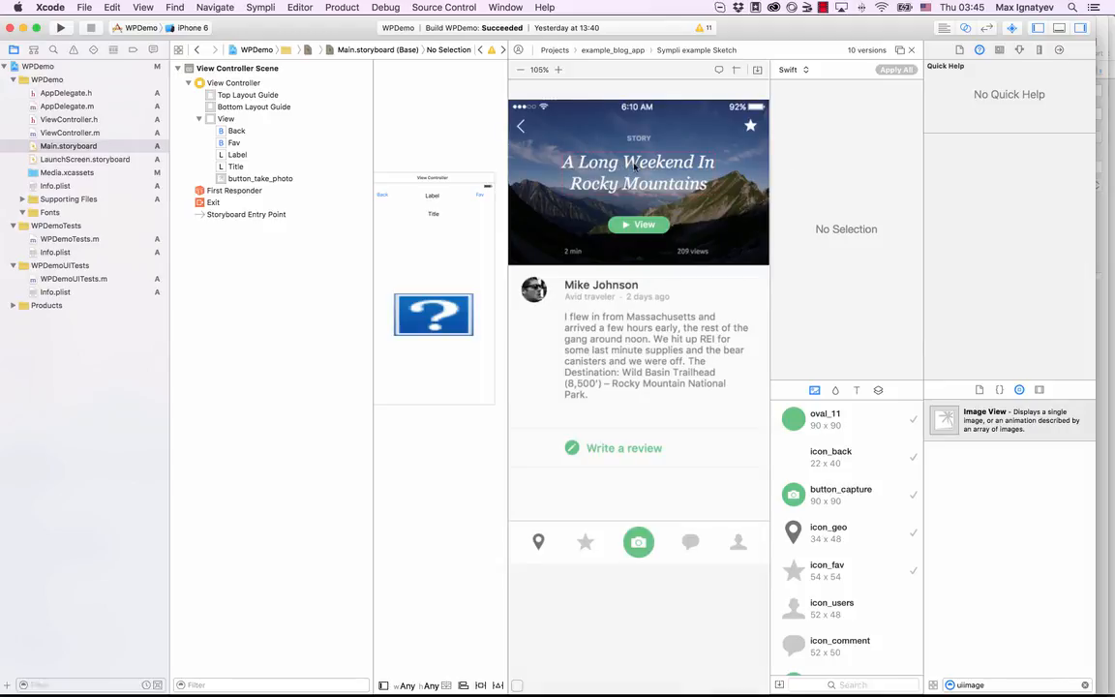
- Inspect the properties of the headline text, the STORY label and the header's background rectangle
click(634, 167)
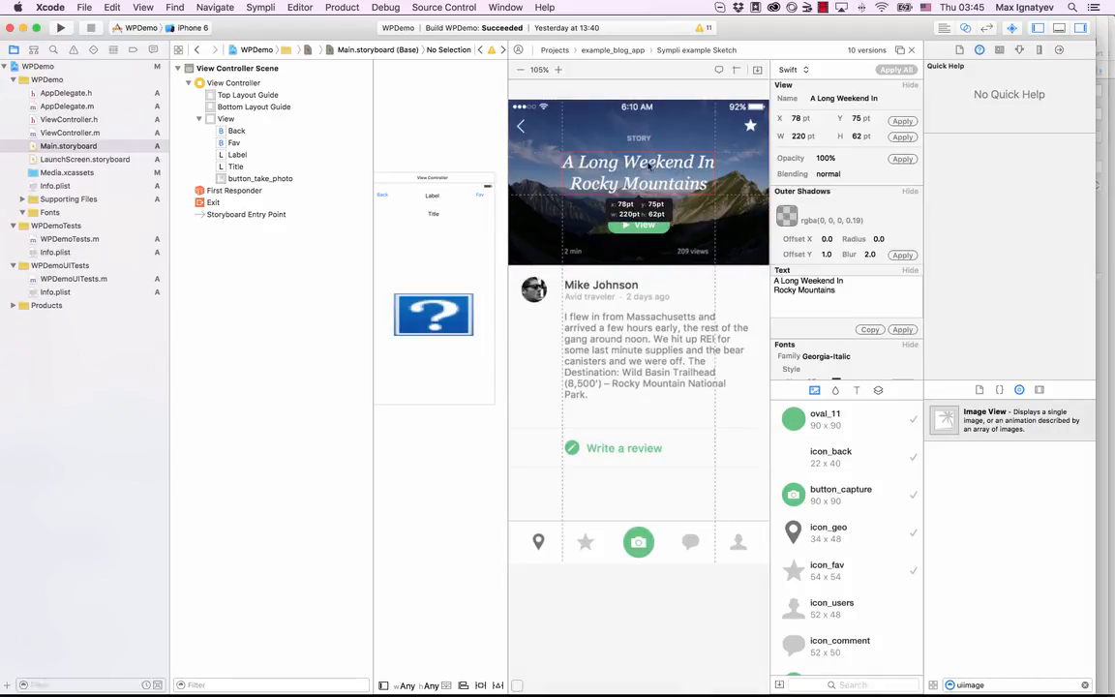
click(648, 141)
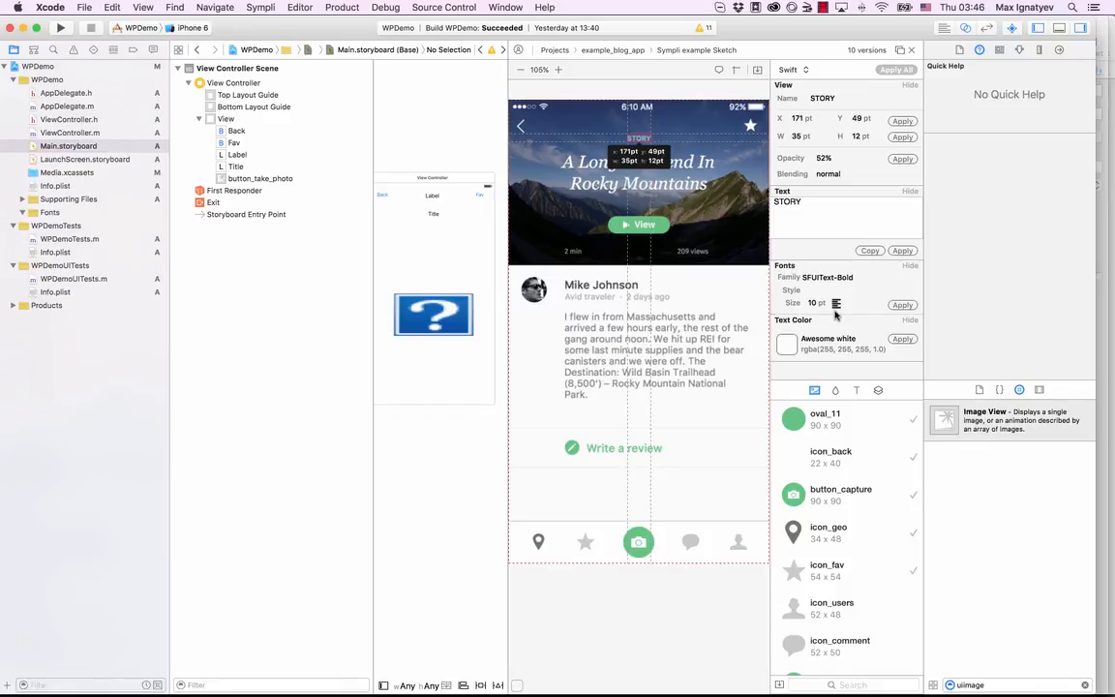
click(565, 127)
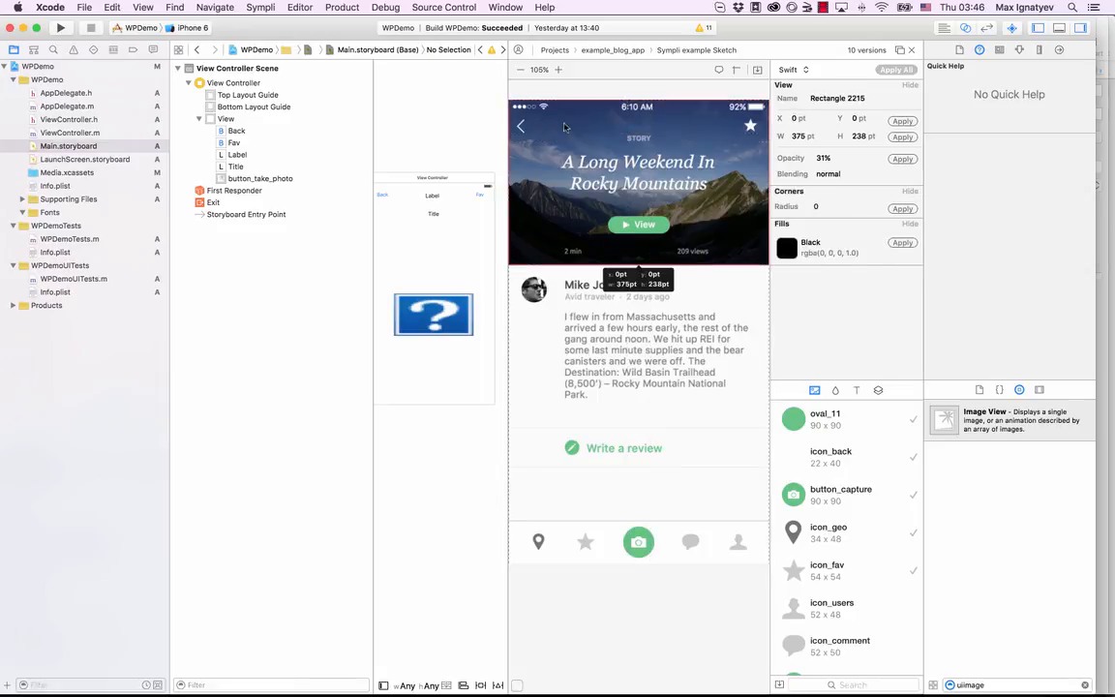
- Measure the spacing between the STORY label and the back arrow, and reselect the header's background rectangle
click(638, 140)
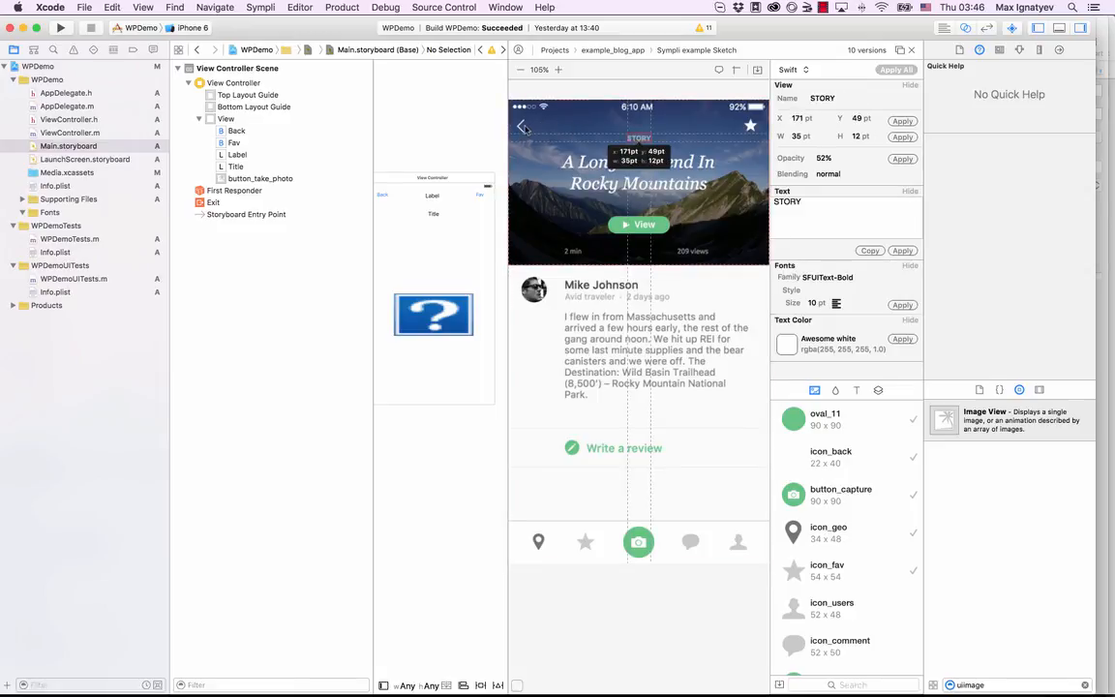
click(523, 132)
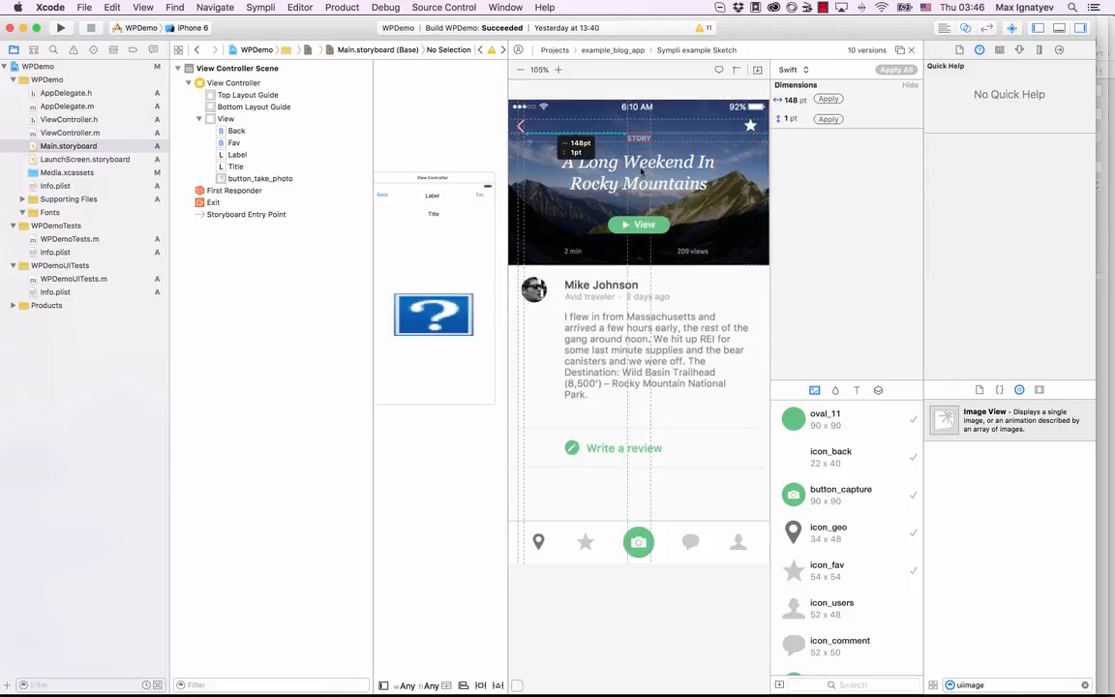
click(723, 151)
click(725, 158)
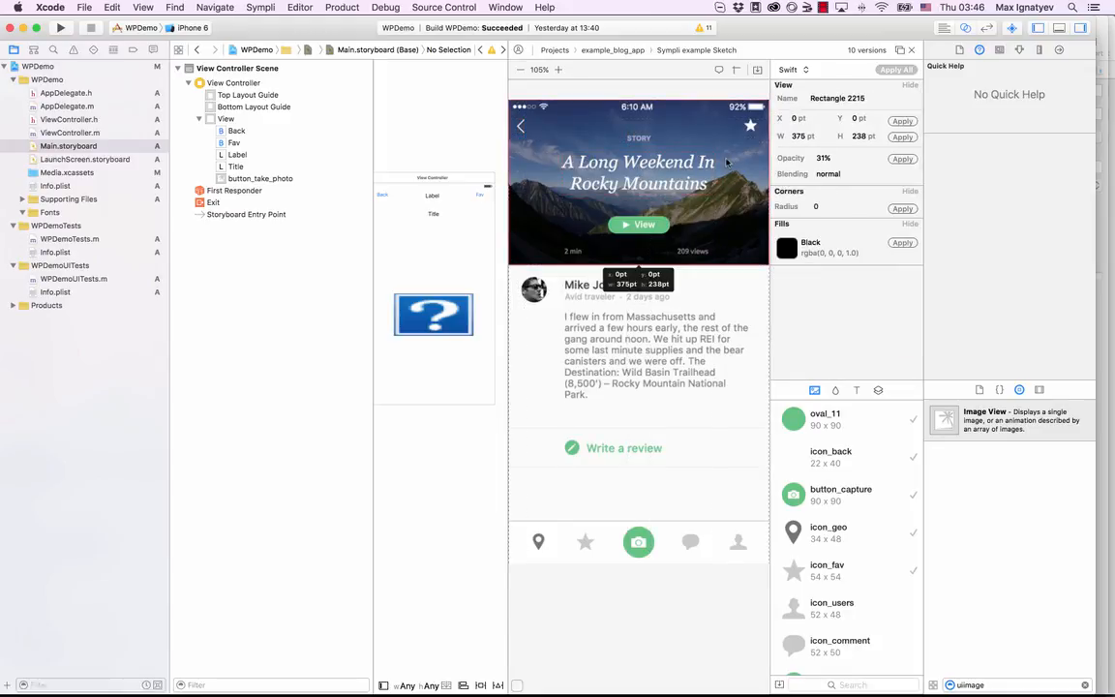
- Place the ruler at 96 pt, 50 pt in the header and measure from it to the headline and View button
click(737, 71)
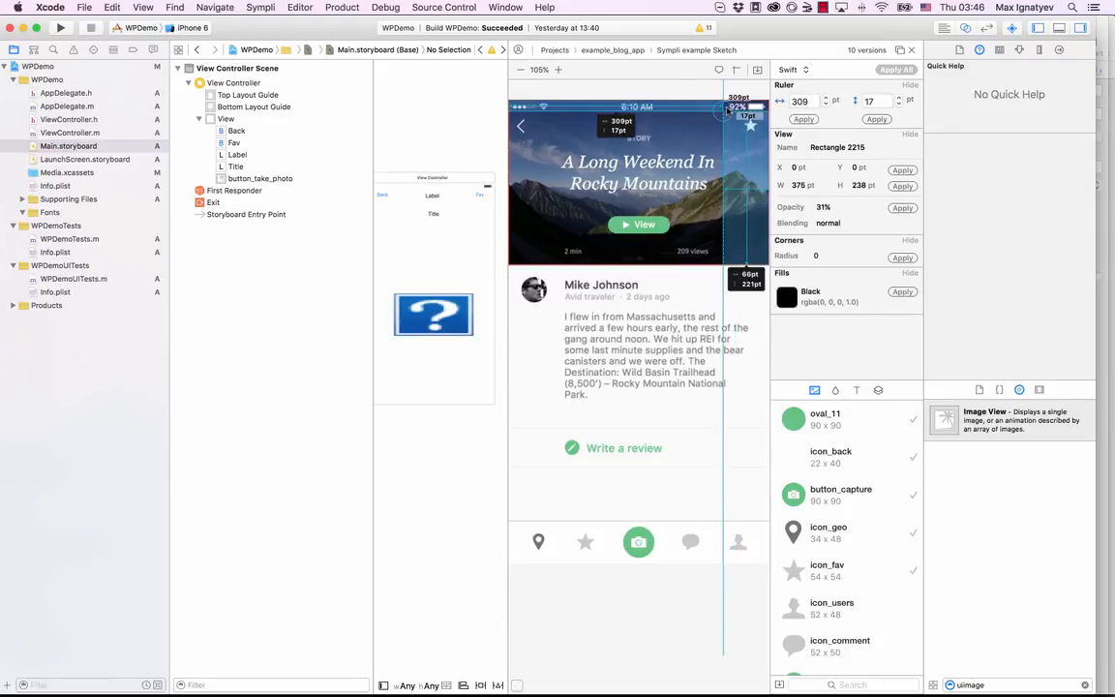
click(575, 136)
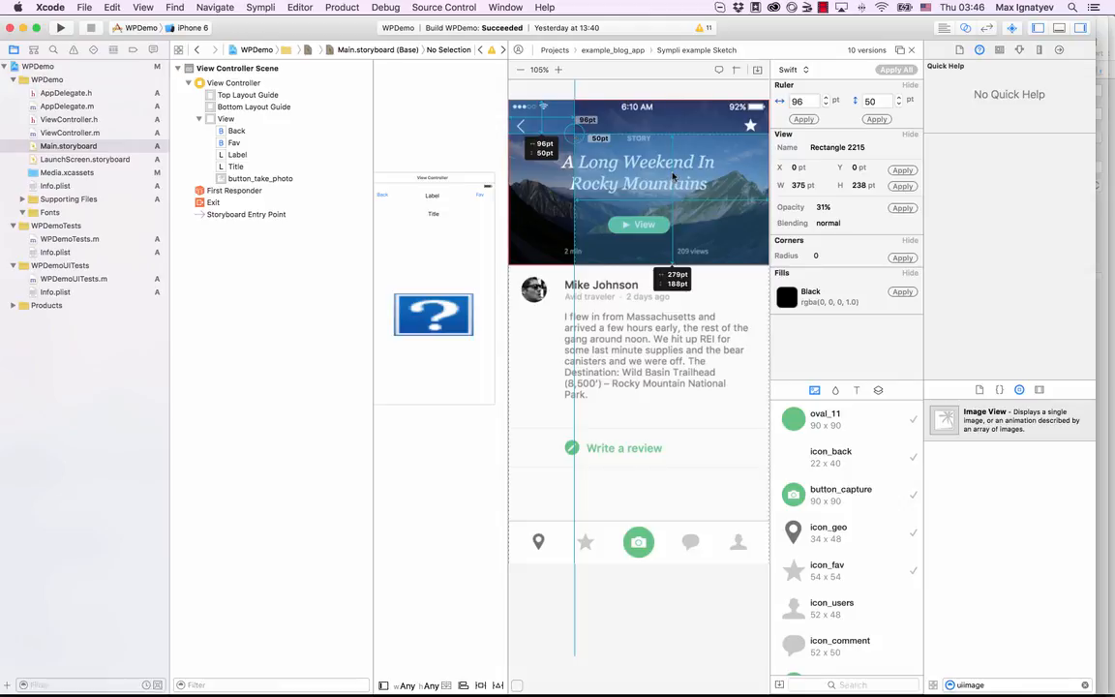
click(566, 162)
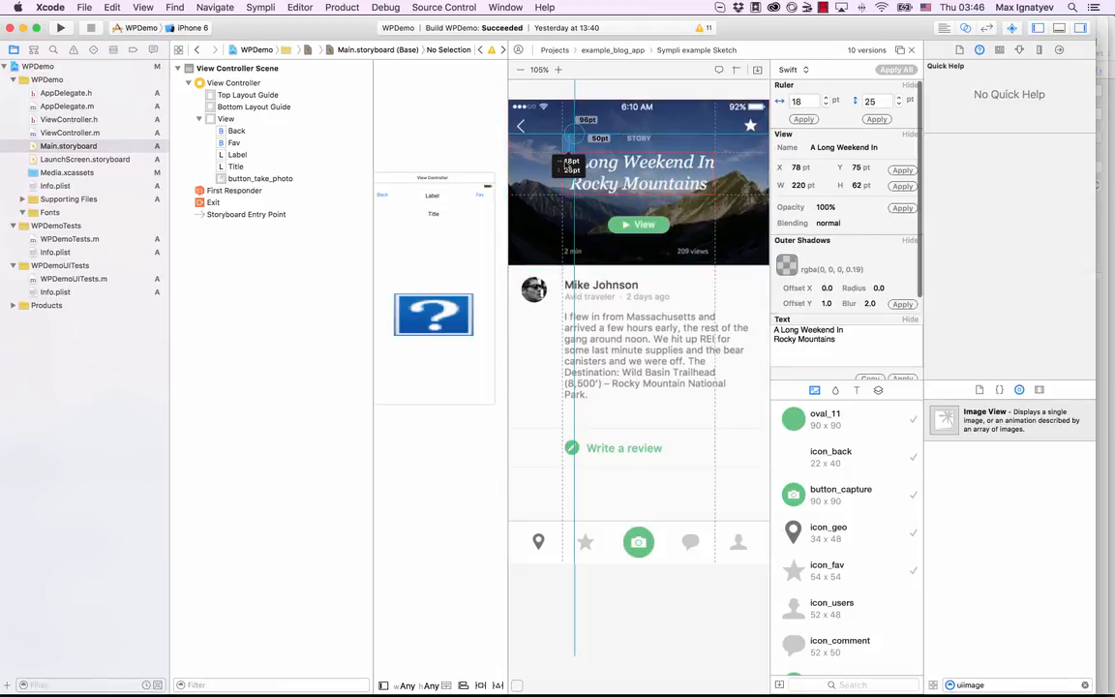
click(662, 228)
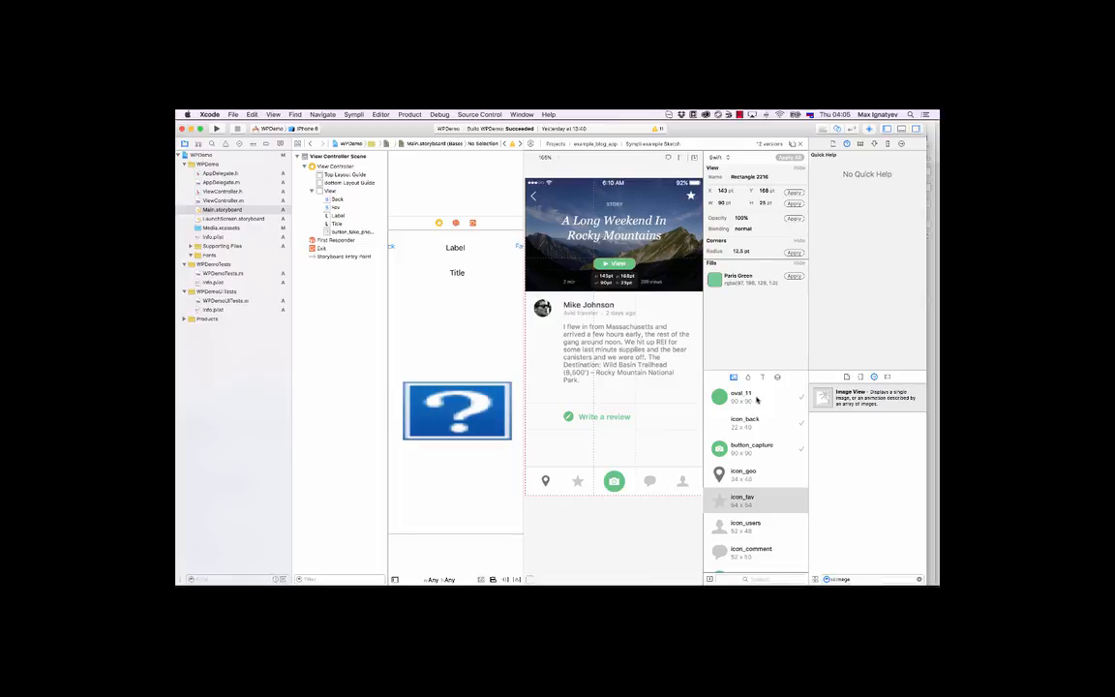
- Open and cancel the import of oval_11, and inspect the icon_back, button_capture, icon_geo, icon_fav and icon_users assets
double_click(758, 400)
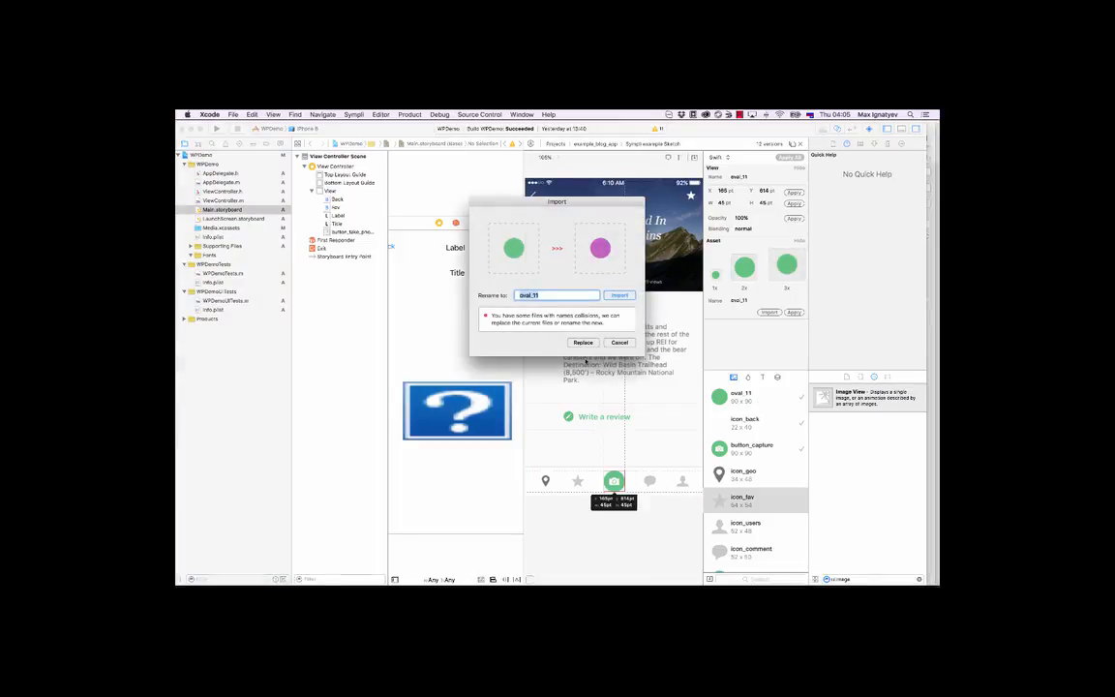
click(620, 341)
click(746, 420)
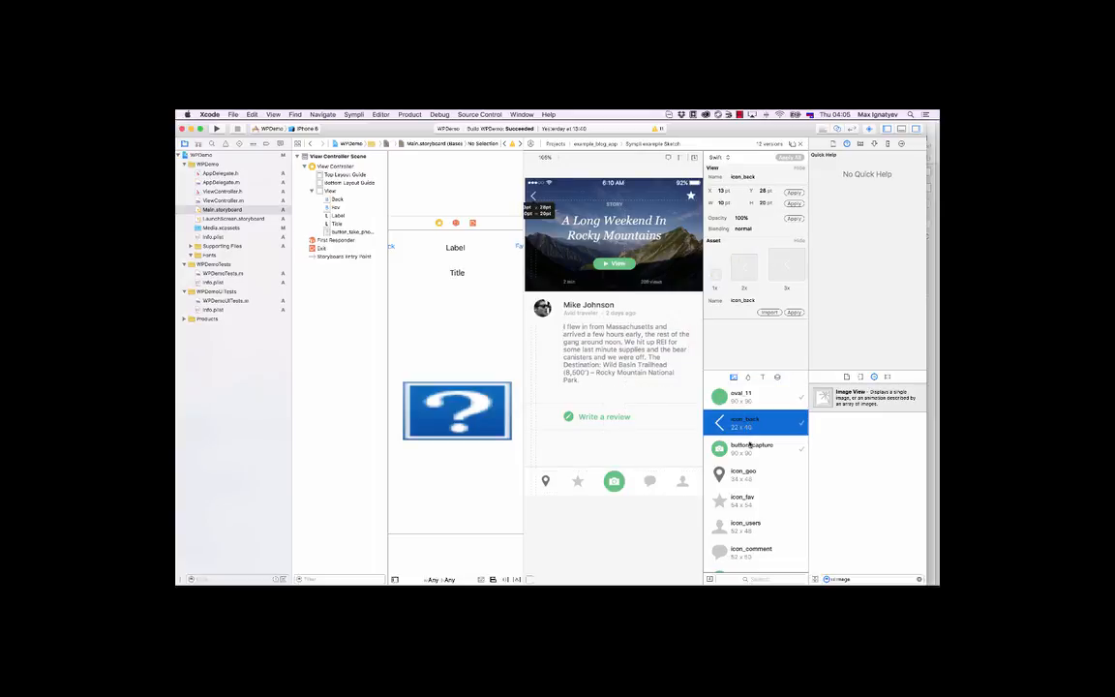
click(751, 448)
click(745, 474)
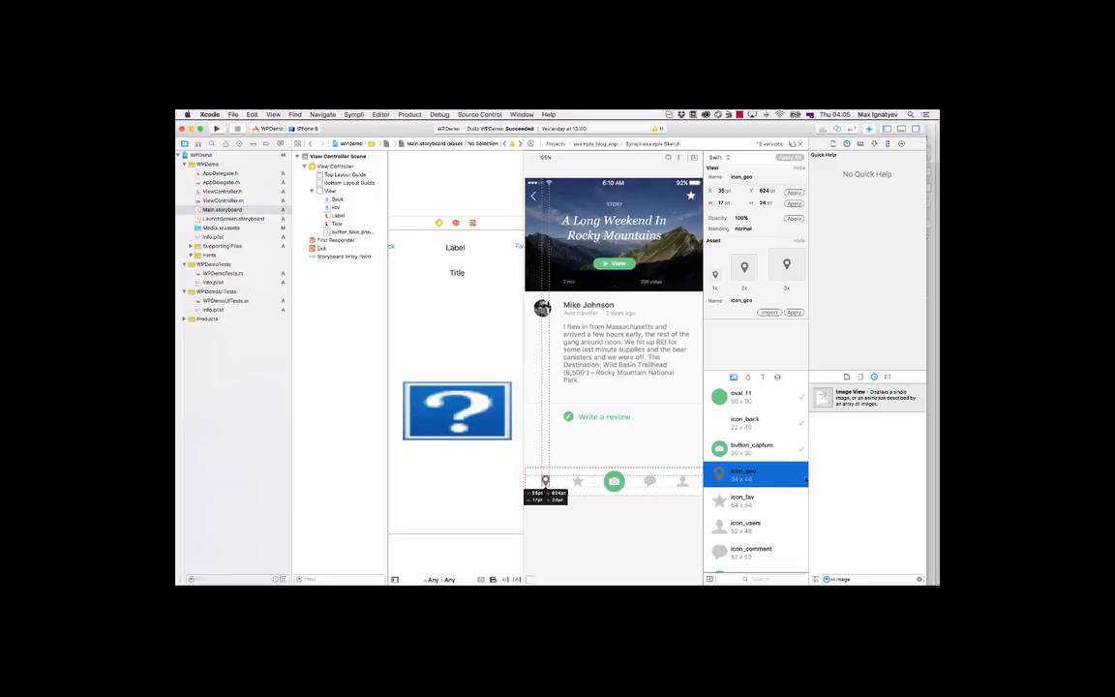
click(747, 504)
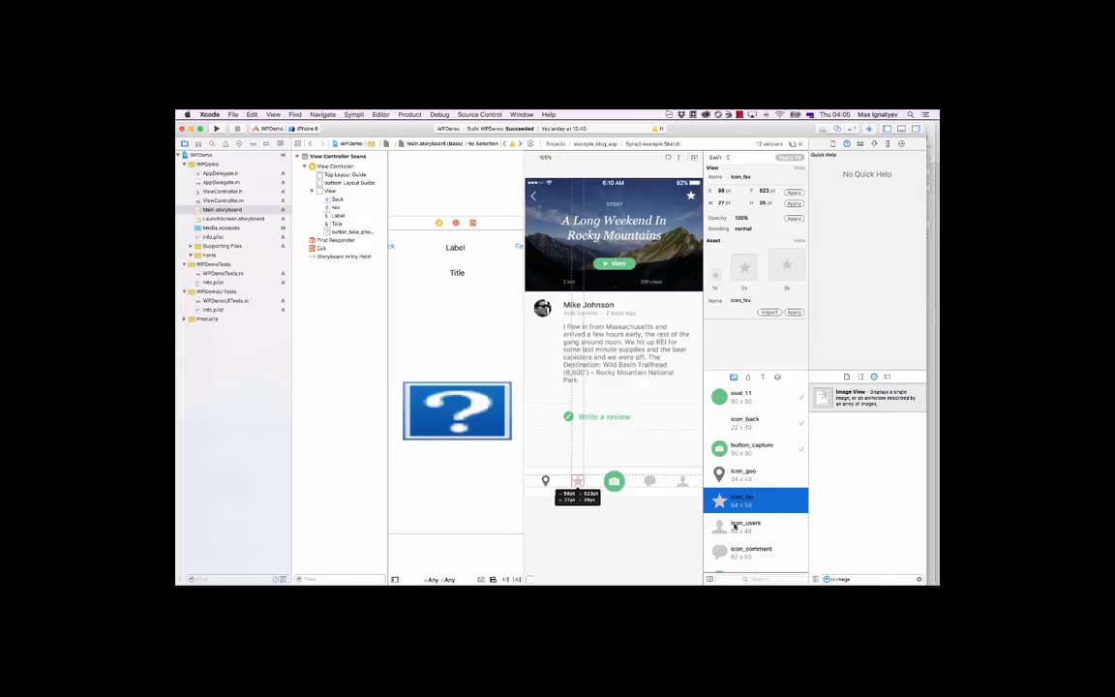
click(735, 527)
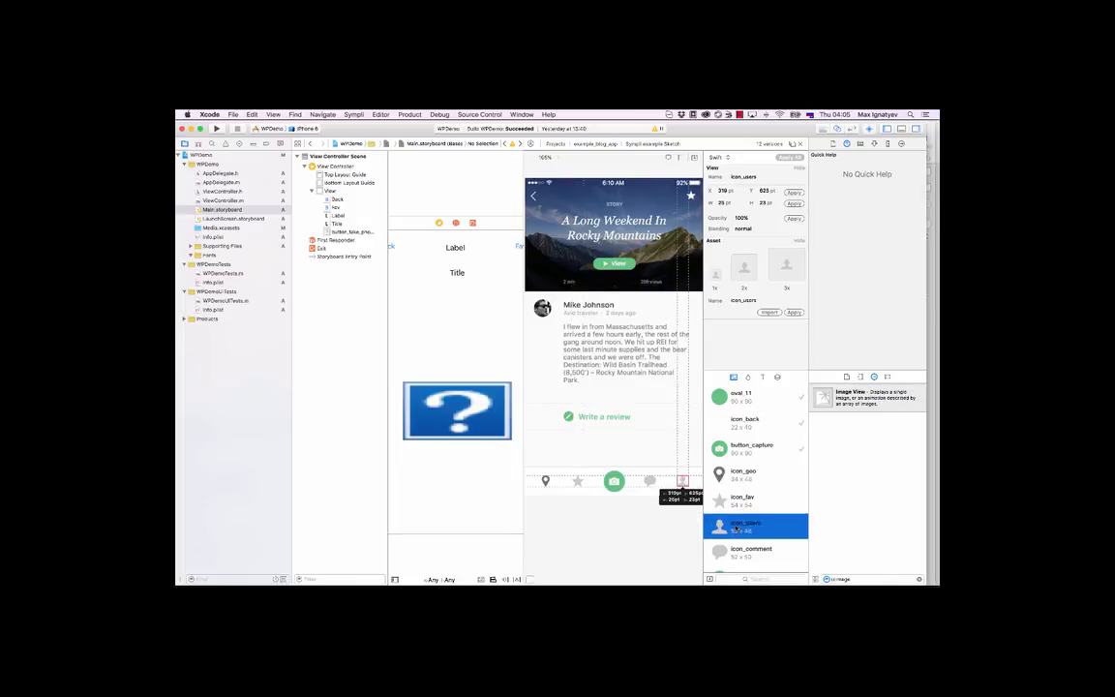
- Open the bulk asset import, compare project and design assets, and rename the design's green oval asset as oval
click(709, 579)
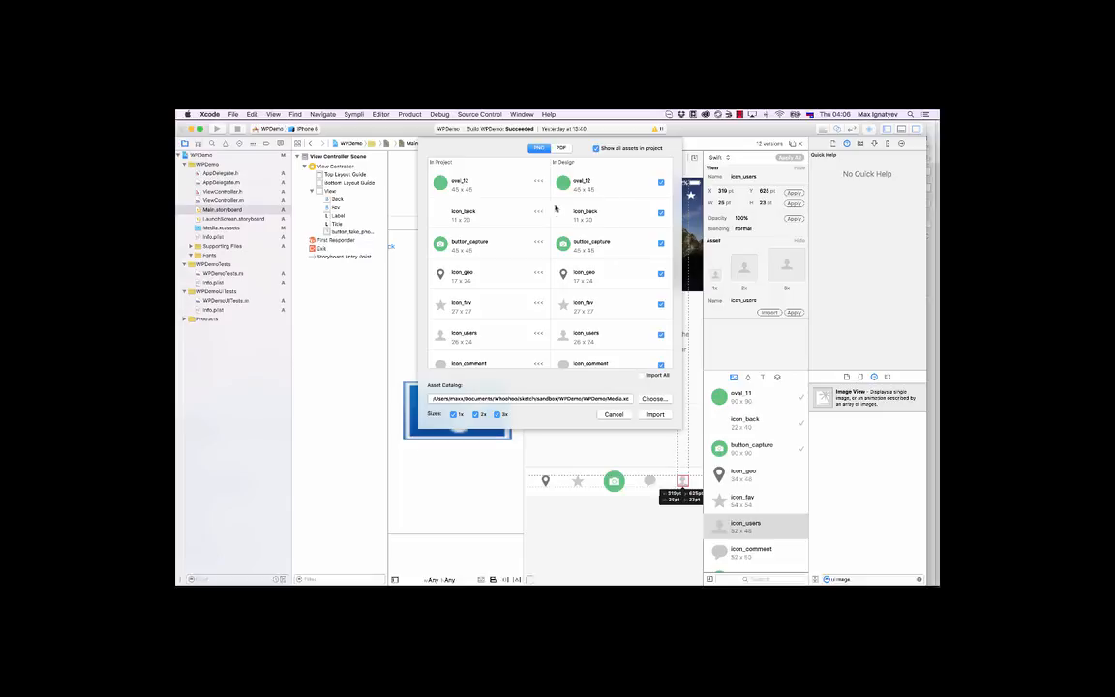
scroll(585, 267, down, 1)
scroll(587, 263, down, 2)
scroll(587, 264, up, 3)
scroll(465, 184, down, 1)
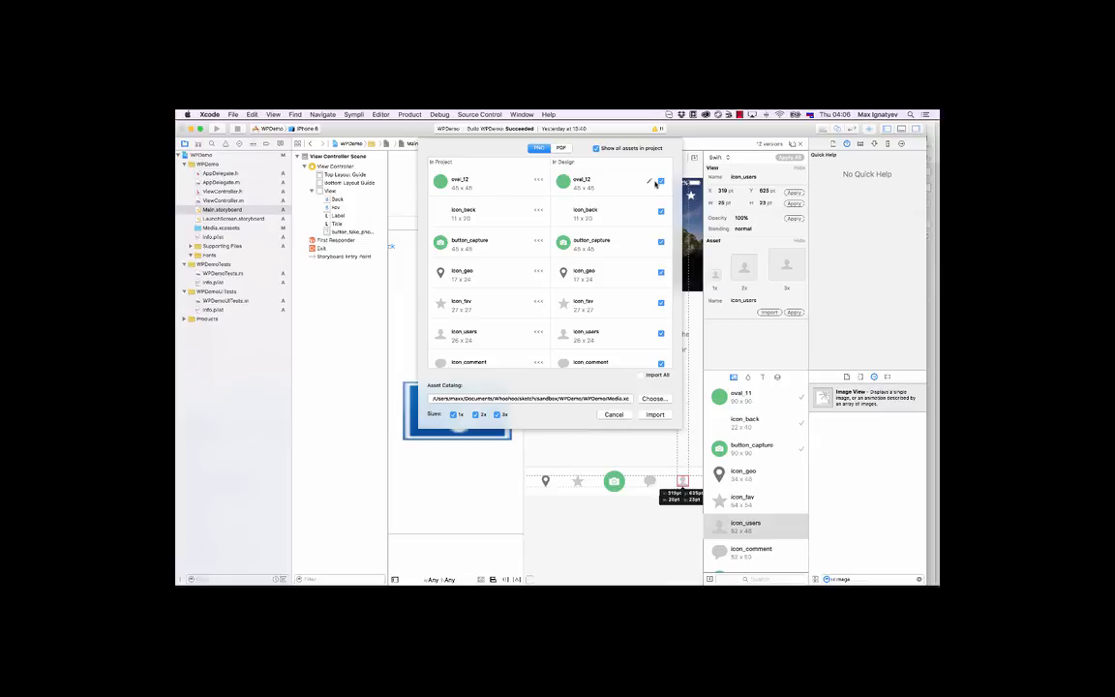
click(651, 181)
click(593, 180)
- Review the asset list and import the checked assets as PNG in 1x, 2x and 3x sizes into the project's Media catalog
scroll(566, 207, down, 2)
scroll(565, 207, up, 2)
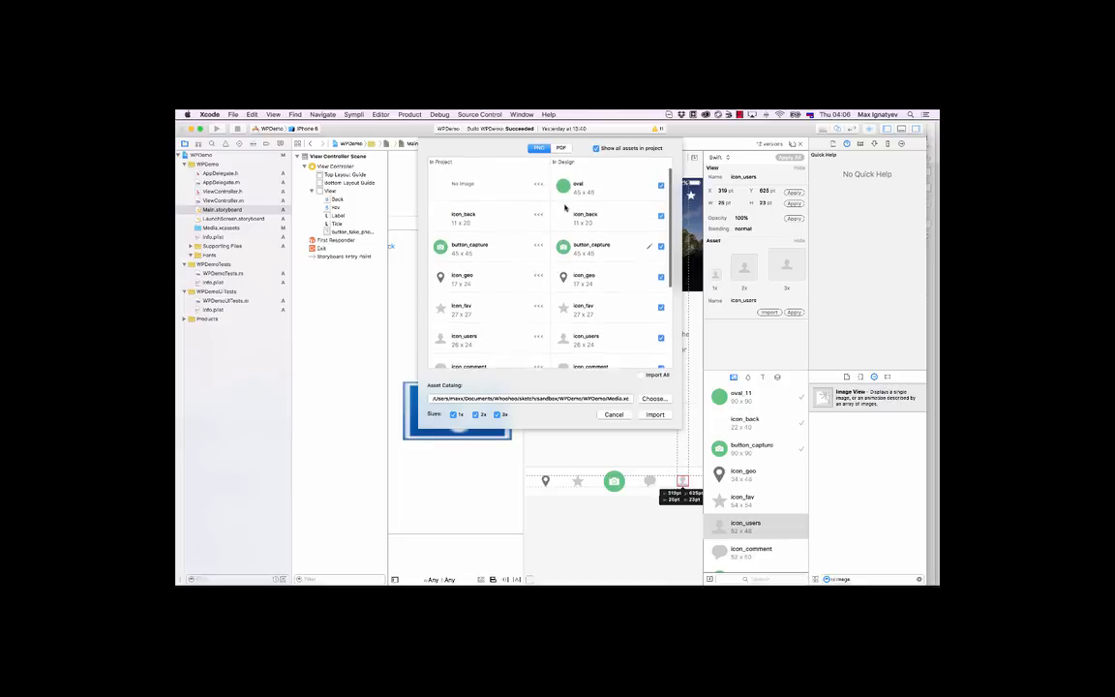
scroll(565, 193, down, 3)
scroll(565, 189, up, 3)
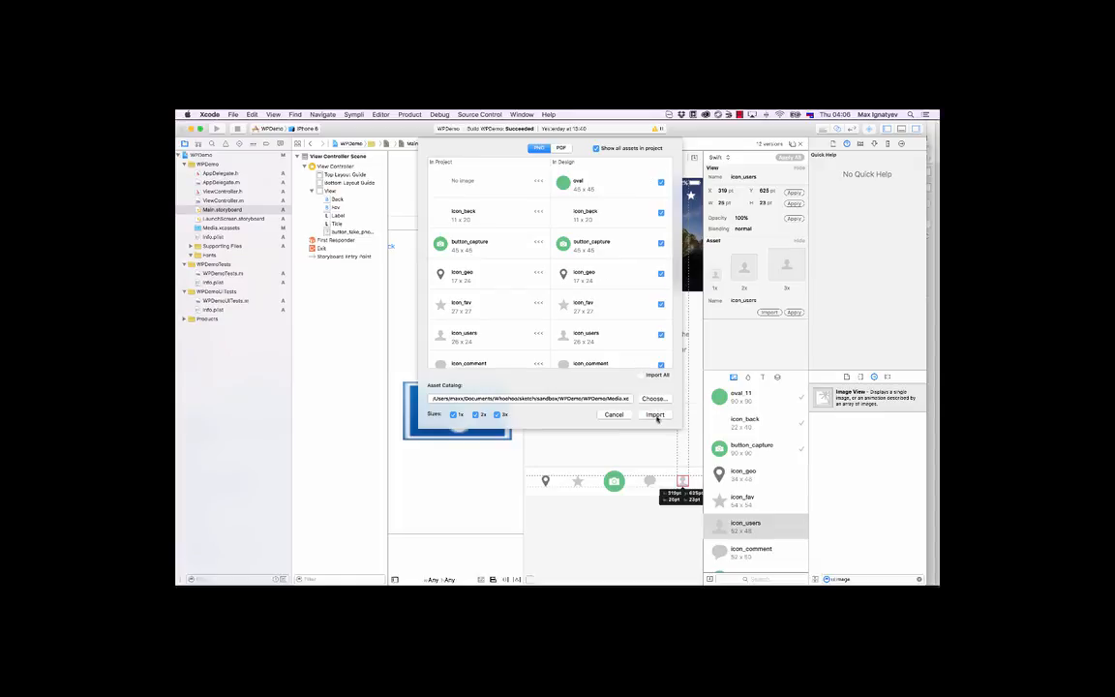
click(656, 415)
click(616, 182)
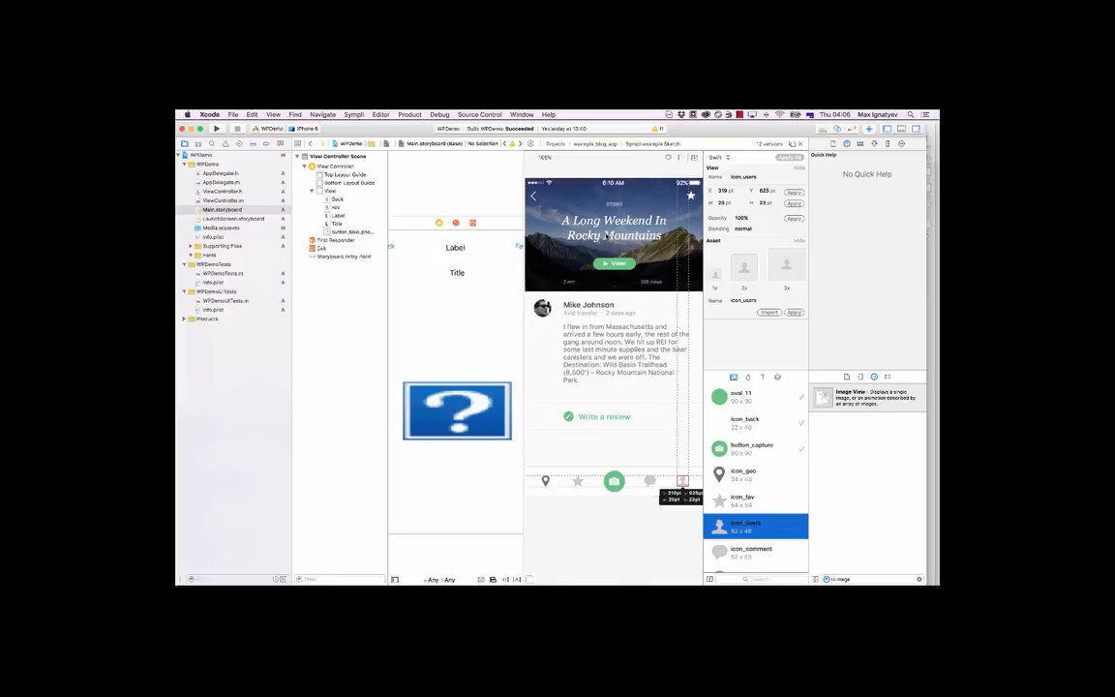
- Browse the design's color list and change the code language to the alternative to Swift
click(747, 377)
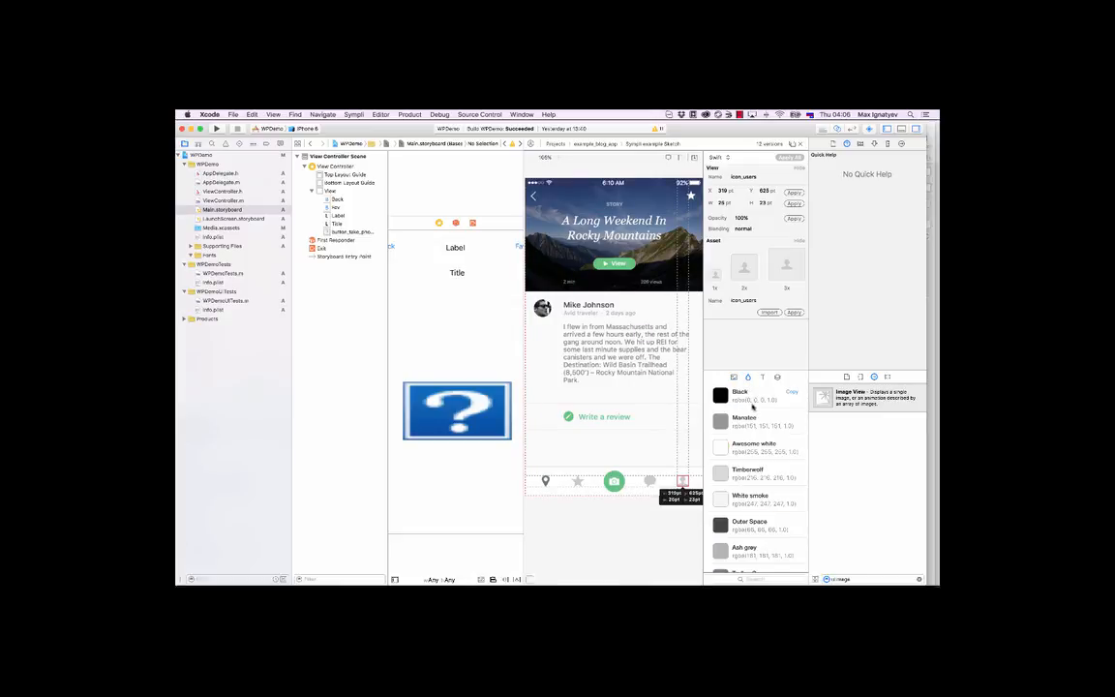
scroll(754, 405, down, 5)
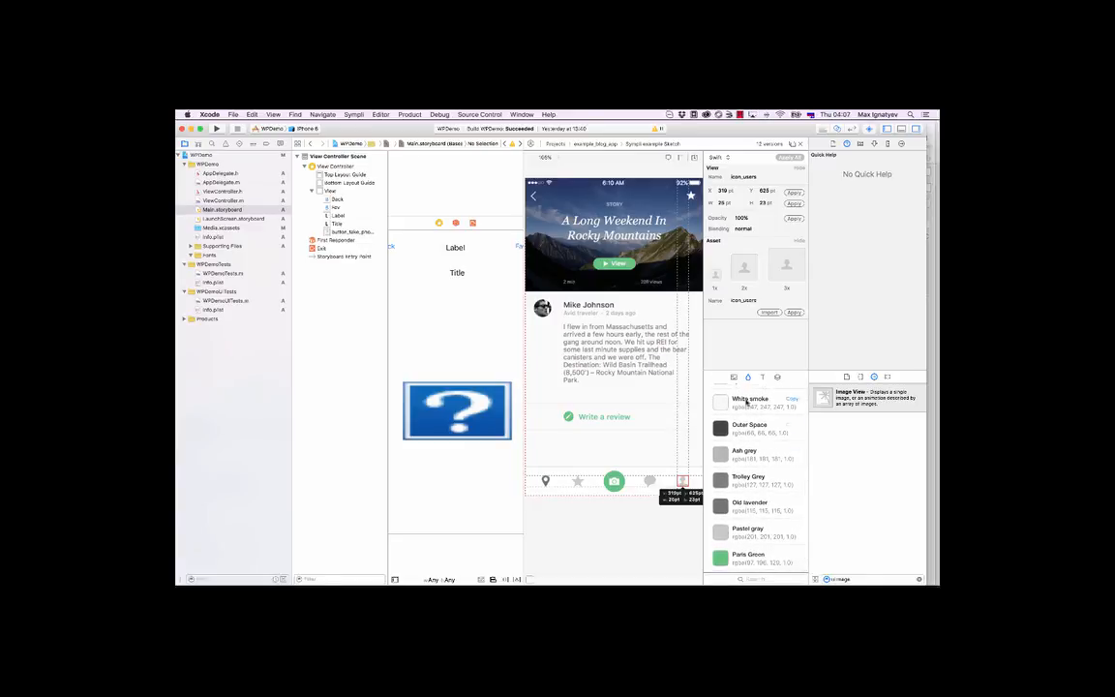
scroll(747, 407, up, 3)
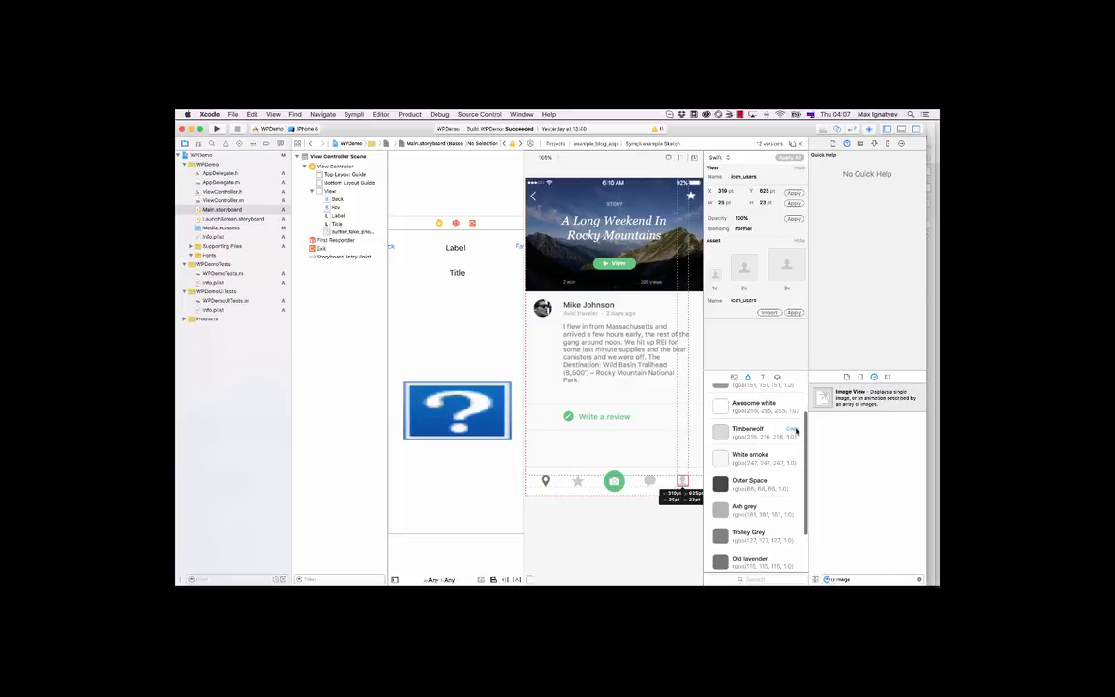
click(718, 158)
click(741, 170)
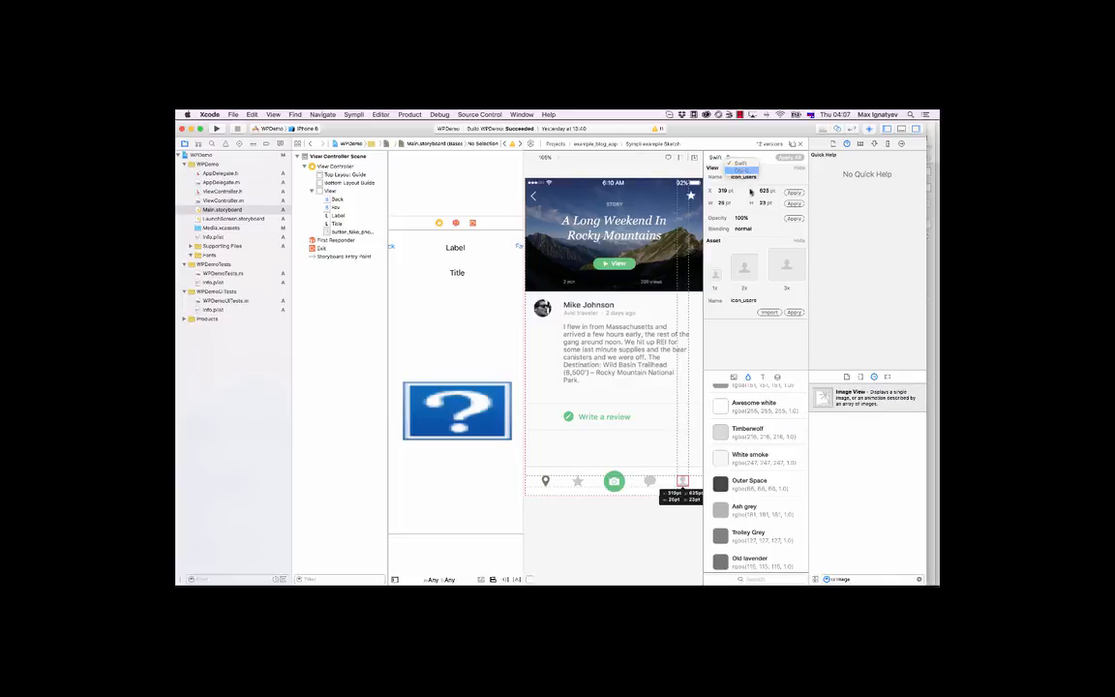
- View the design's font list and expand the Sympli example Sketch layer tree down to the contents of the edit group
click(764, 377)
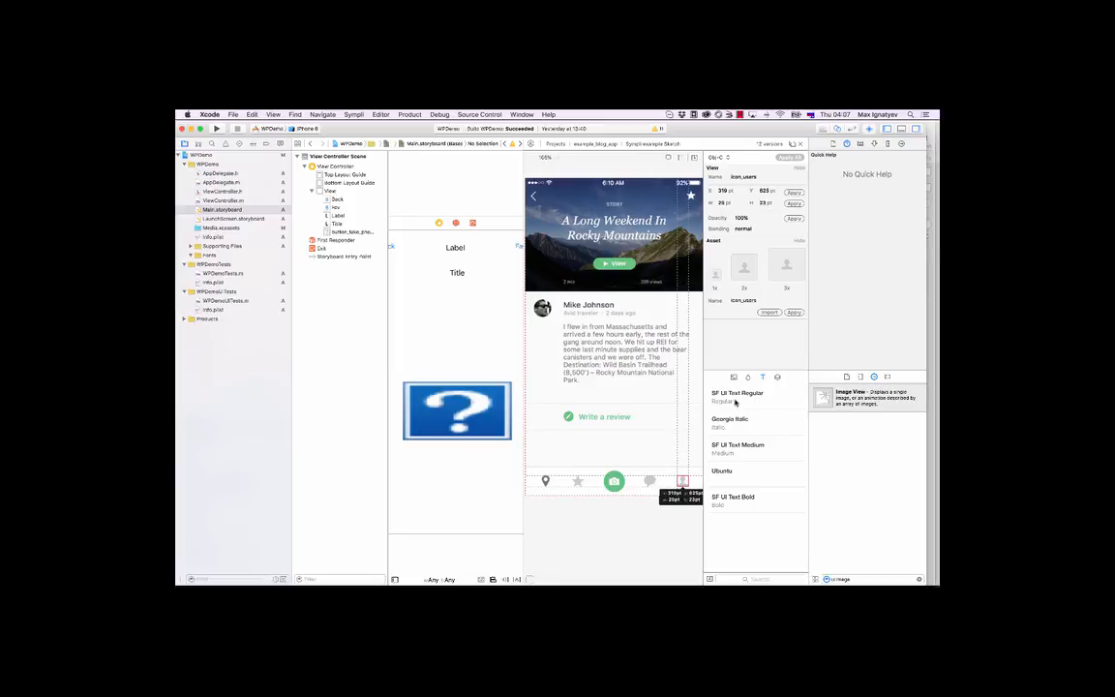
click(778, 377)
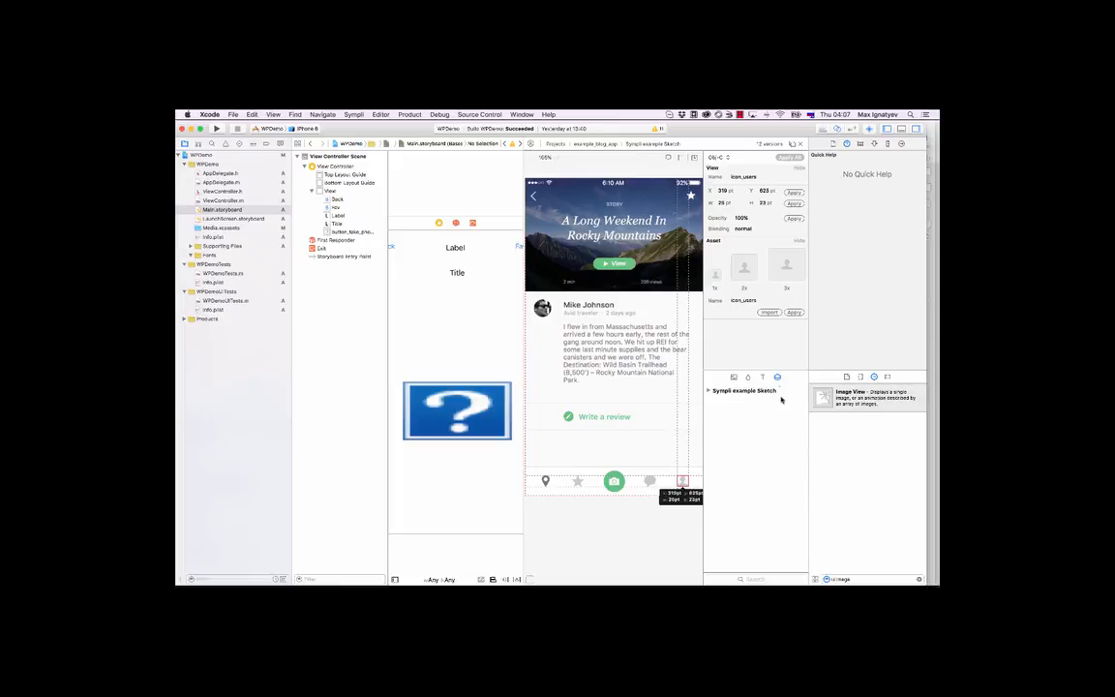
click(709, 391)
click(716, 403)
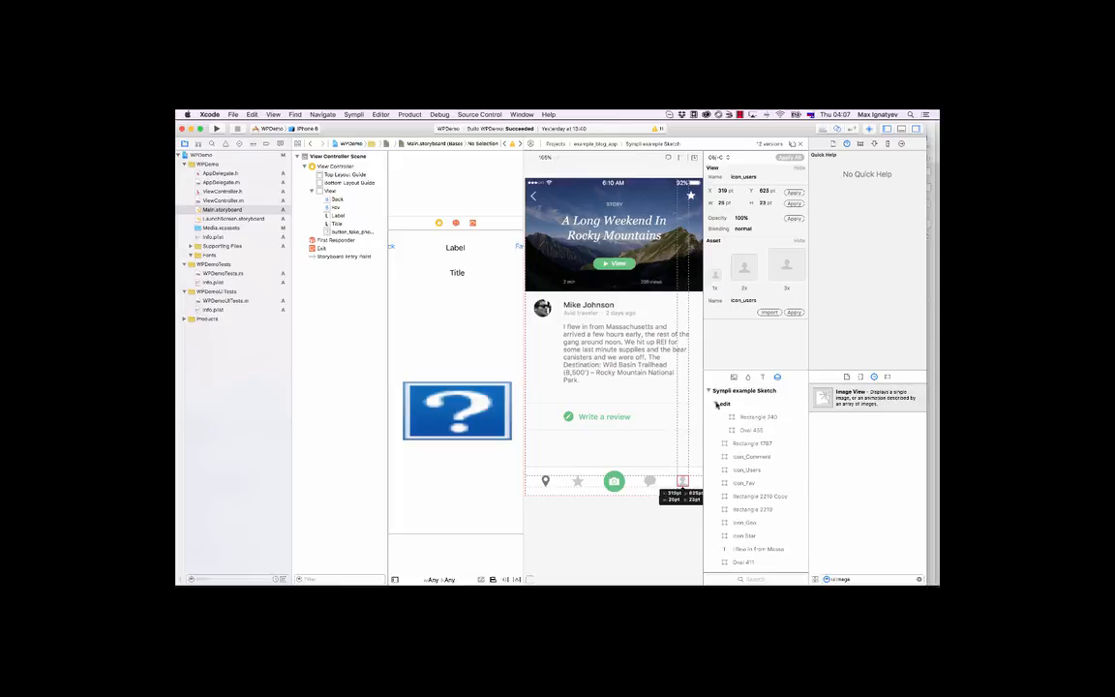
- Inspect the specs of the edit group's layers and the Rectangle 1787, icon_Comment, icon_Users and Rectangle 2210 layers, and collapse the layer tree
click(759, 417)
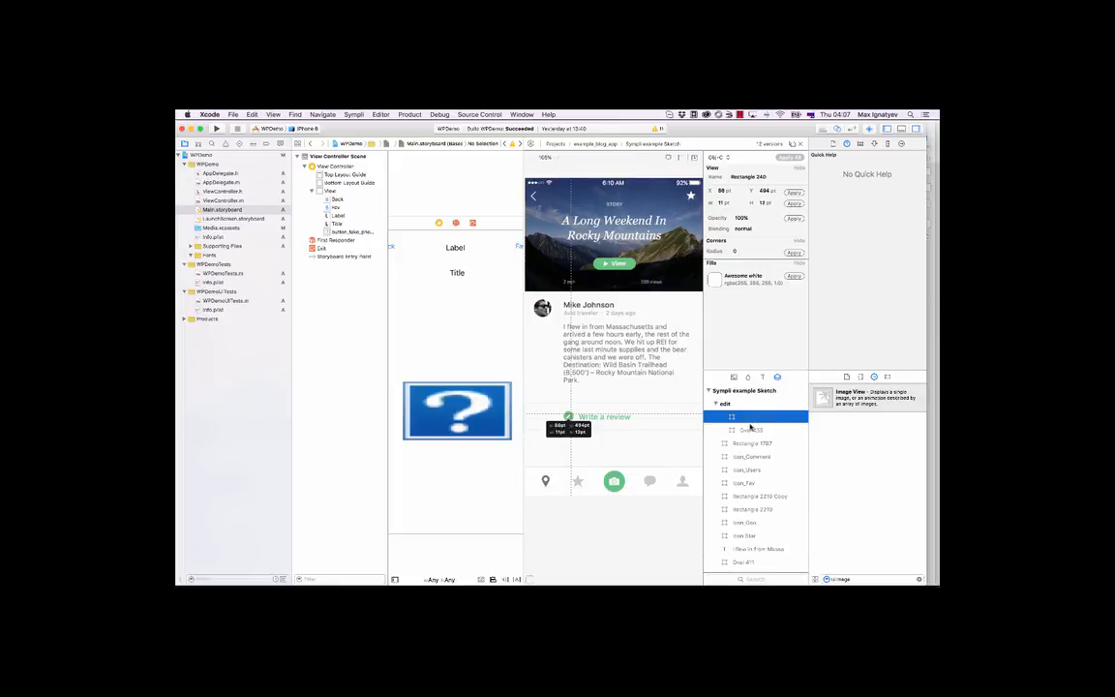
click(750, 429)
click(754, 443)
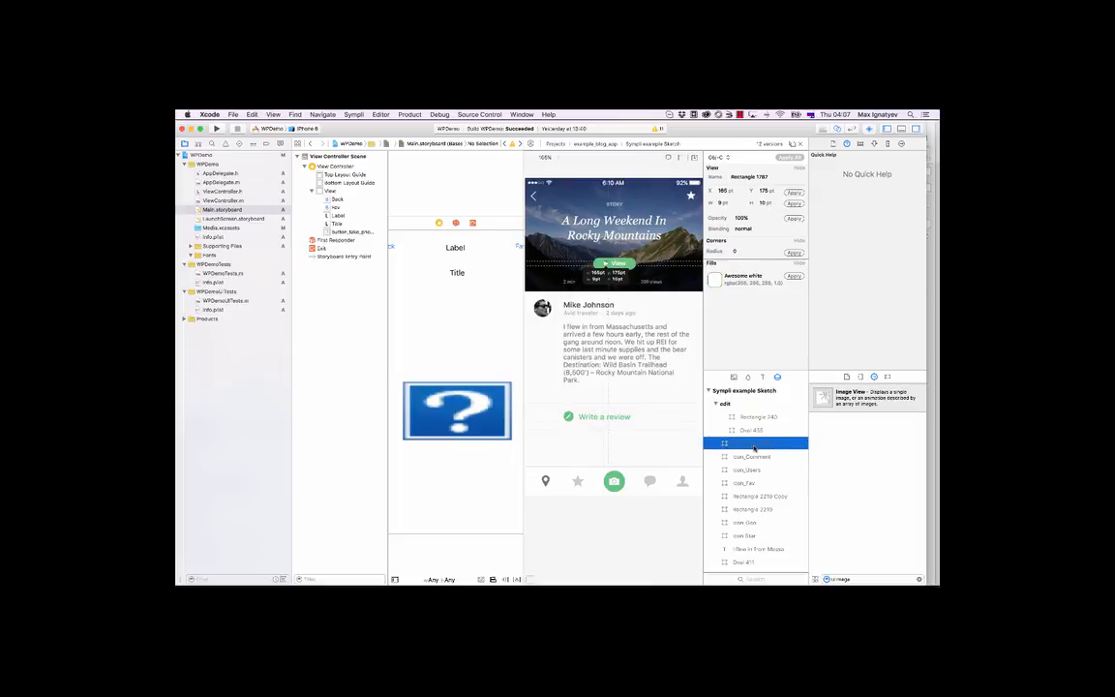
click(752, 457)
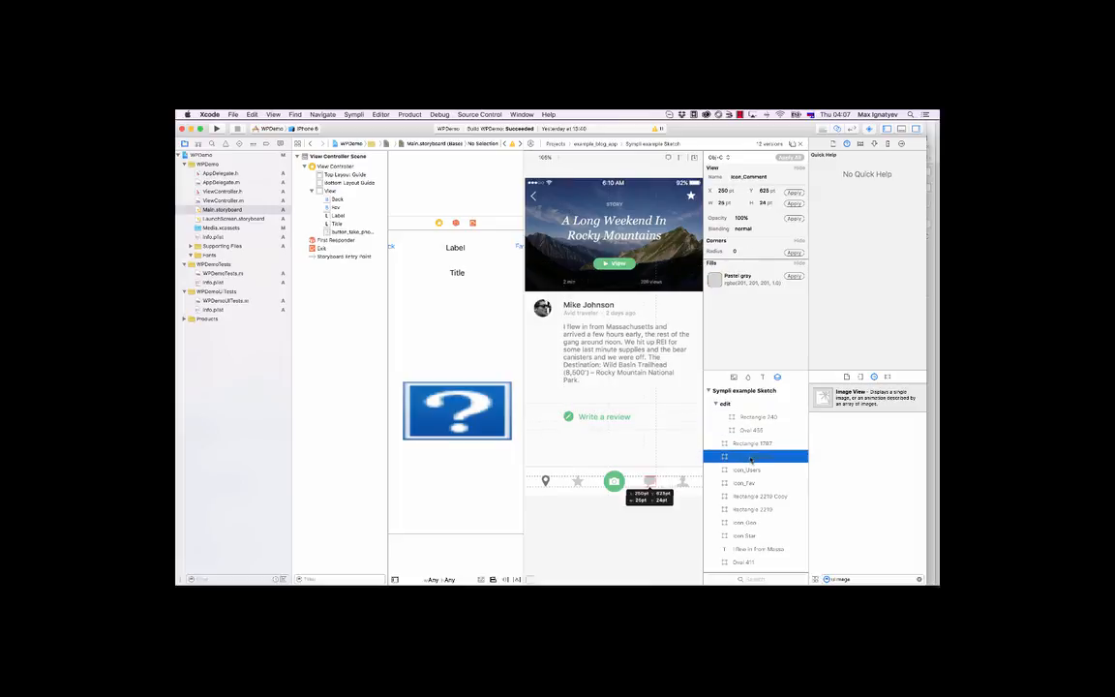
click(751, 470)
click(749, 496)
click(747, 510)
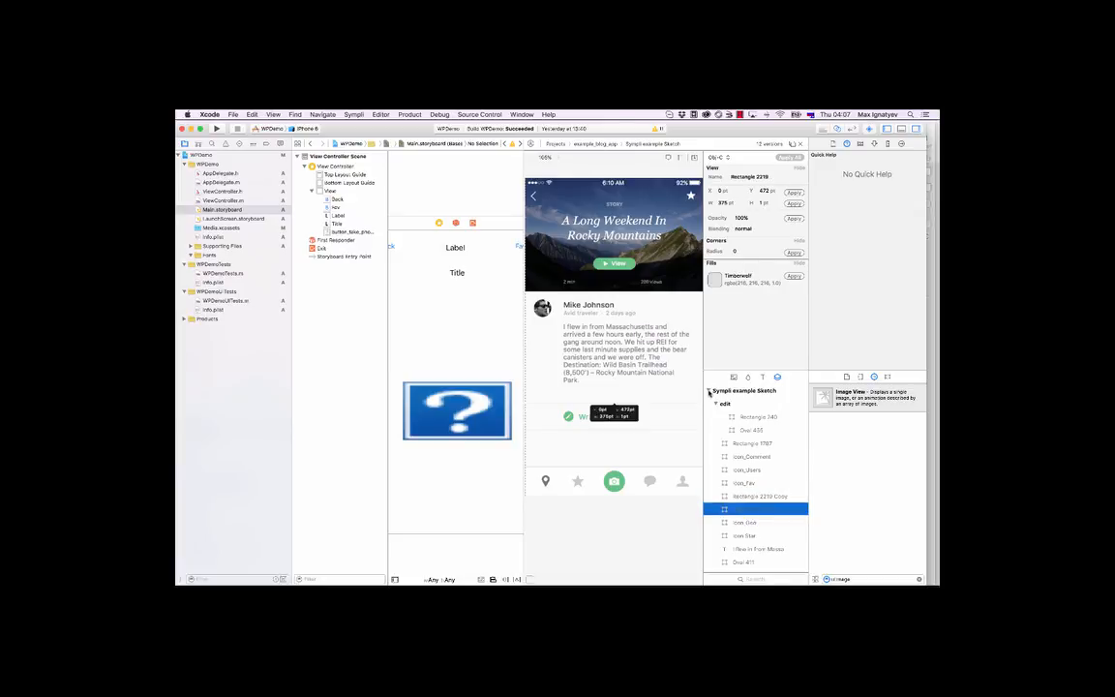
click(708, 391)
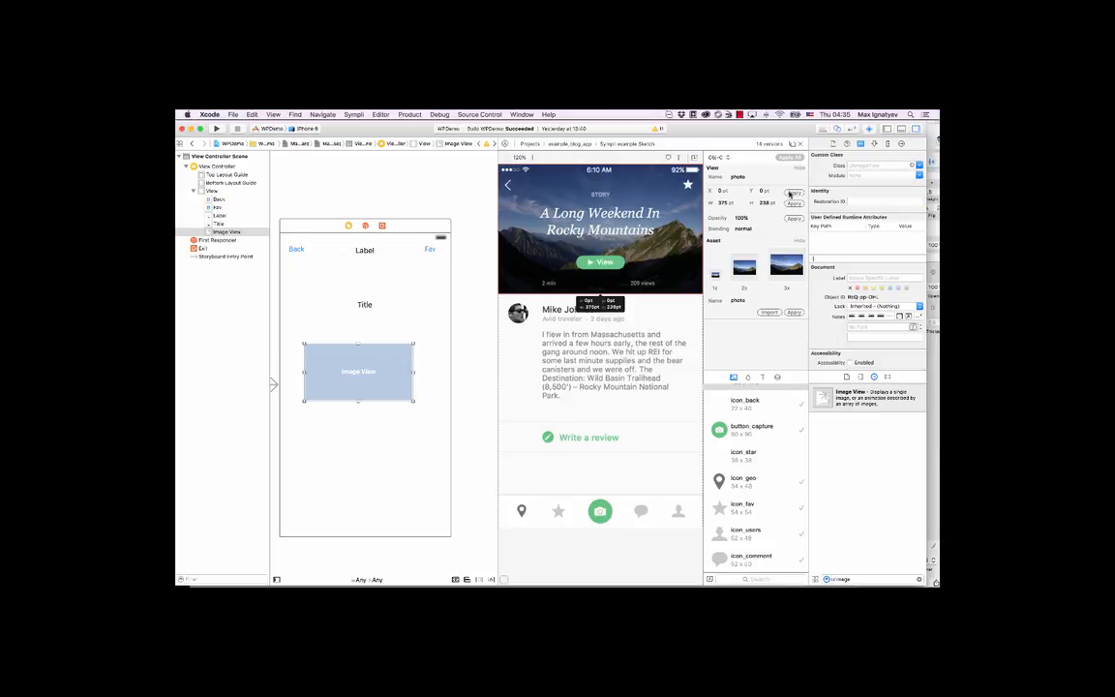
- Apply the photo asset's position (0, 0), 375 × 238 pt size and image to the image view, and place it behind the other views
click(793, 192)
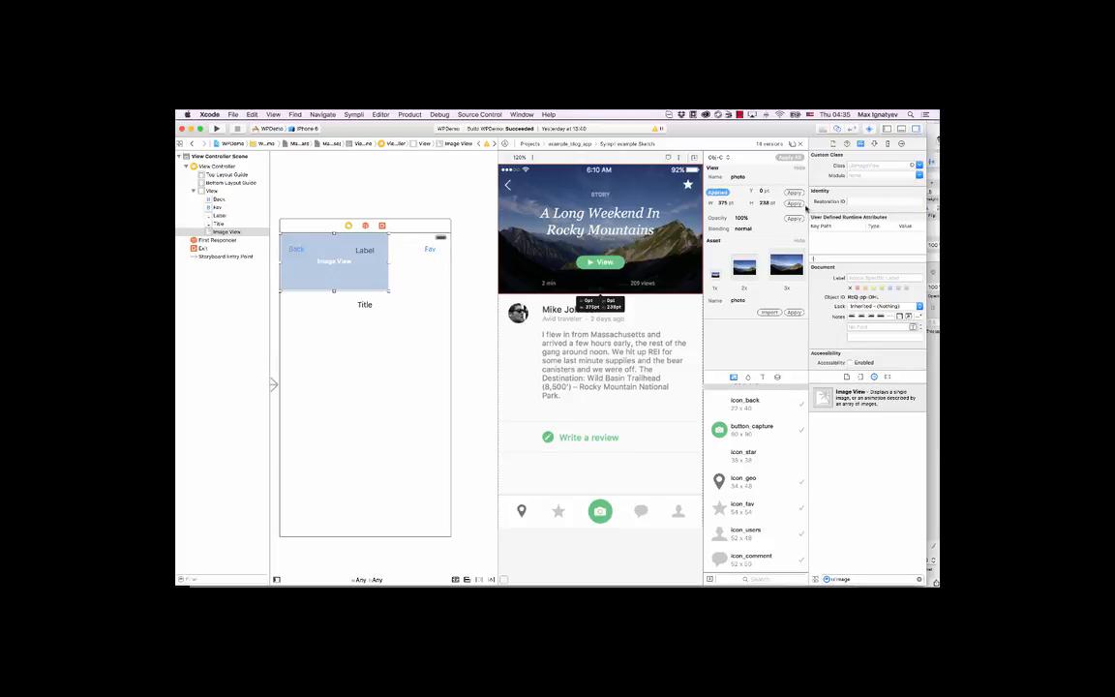
click(794, 203)
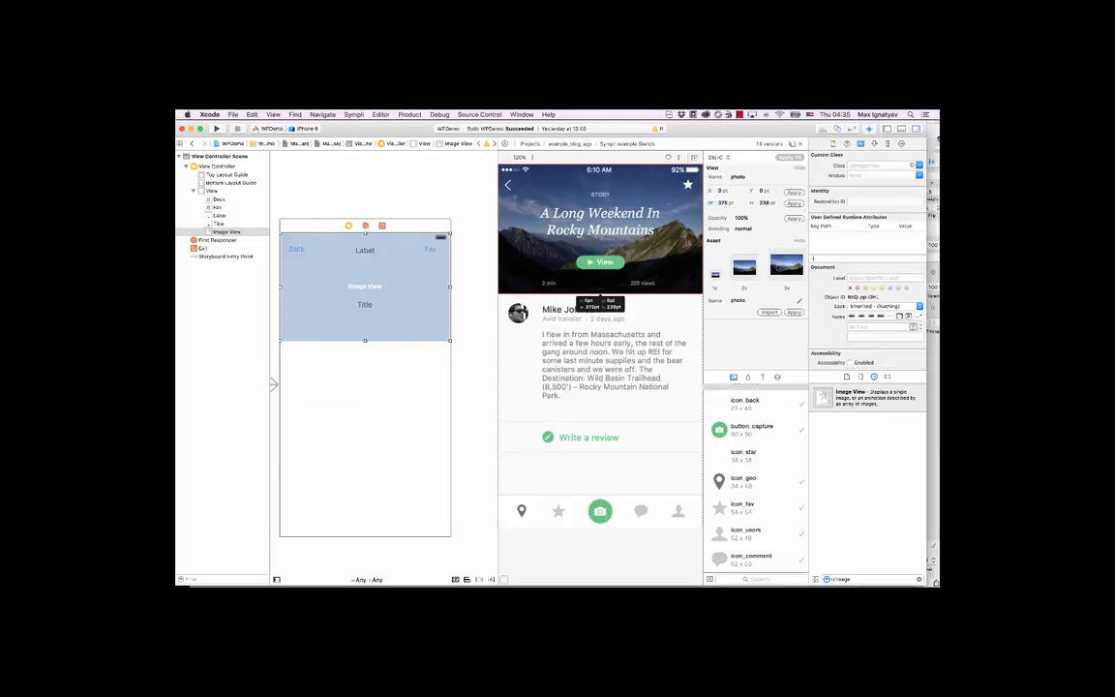
click(794, 313)
drag(226, 233, 217, 200)
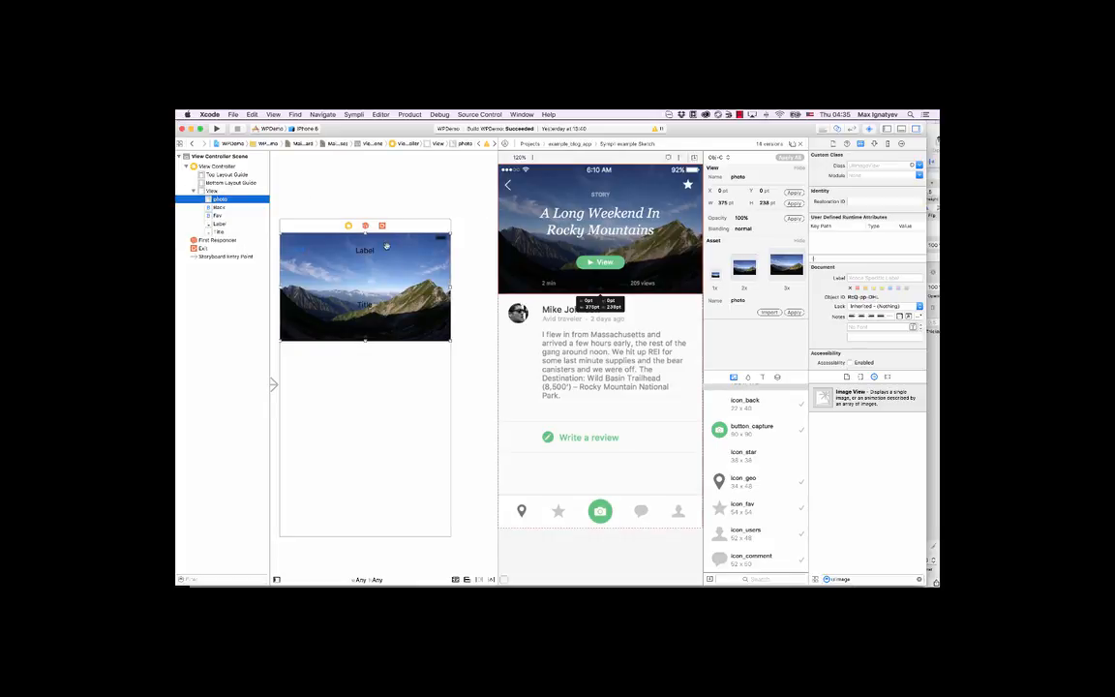
- Apply the position and 220 × 62 pt size of the design's "A Long Weekend In Rocky Mountains" text to the Title label
click(364, 304)
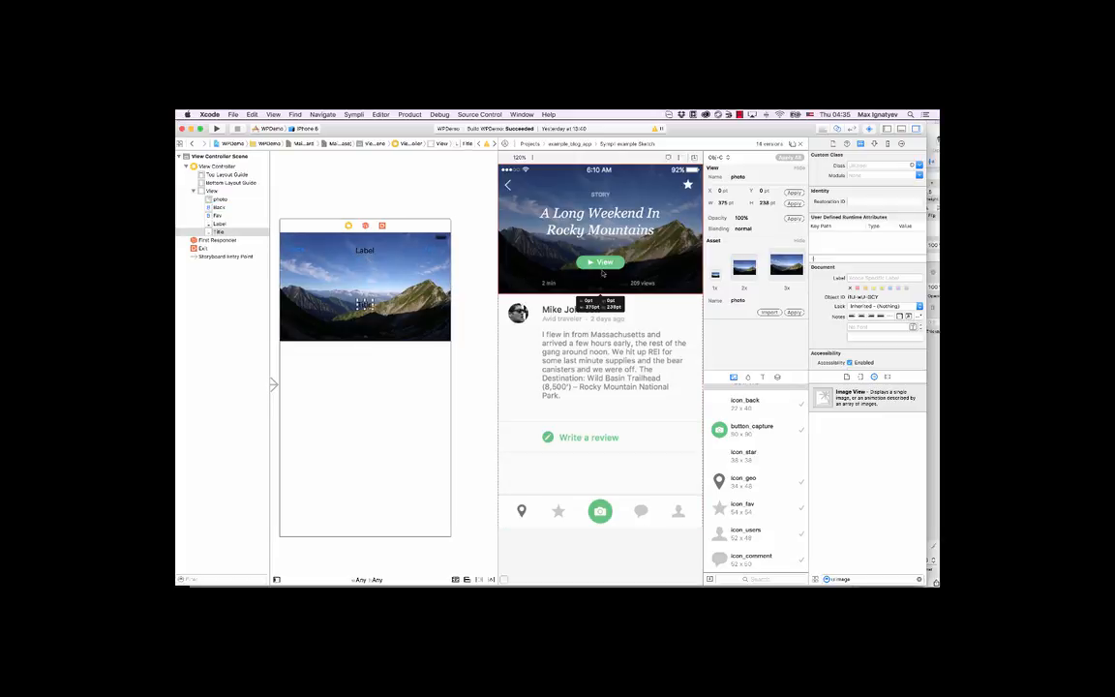
click(794, 203)
click(626, 218)
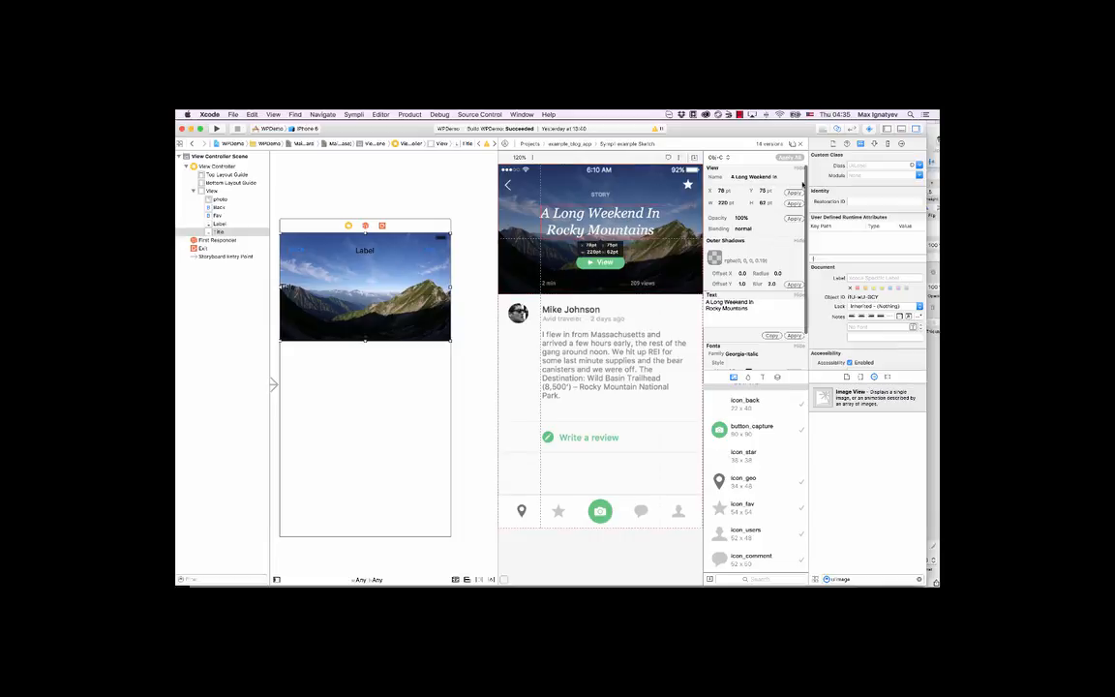
click(794, 192)
click(796, 203)
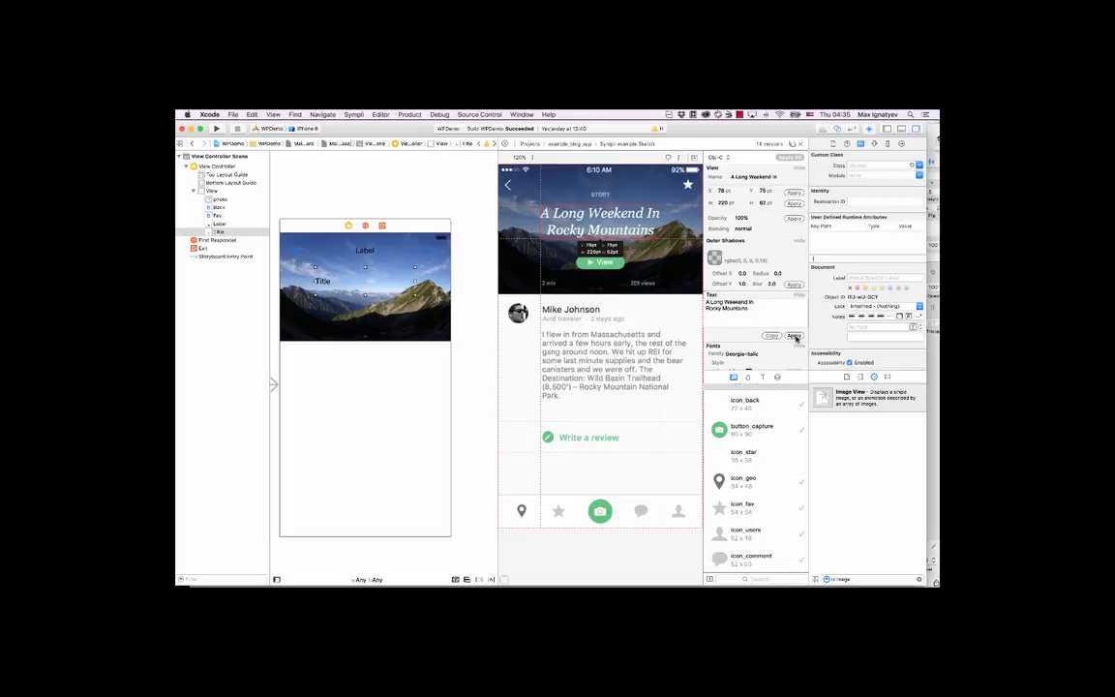
- Apply the design headline's text, Georgia-Italic 25 pt font, Awesome white color and outer shadow to the Title label
click(796, 336)
scroll(795, 335, down, 2)
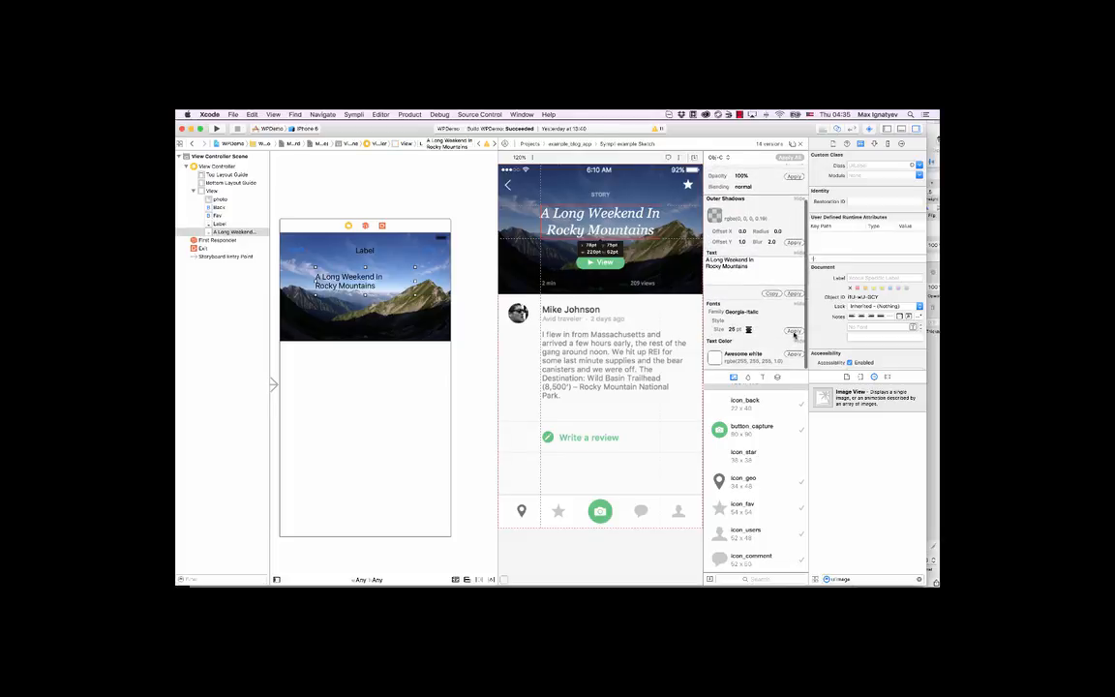
click(794, 331)
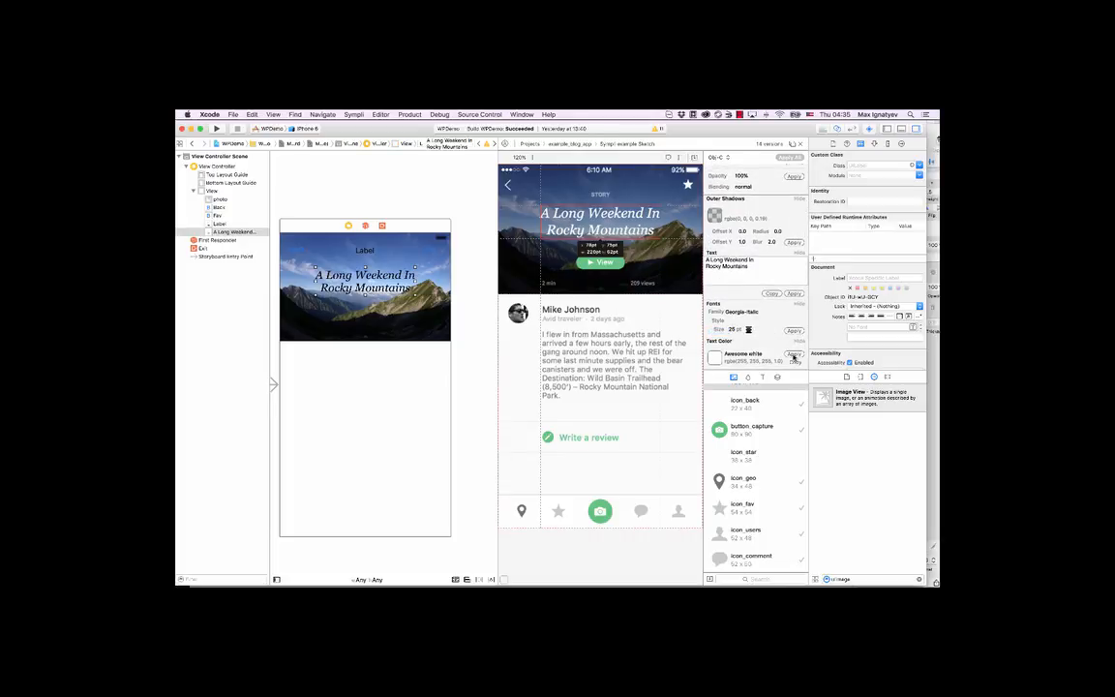
click(794, 356)
click(794, 242)
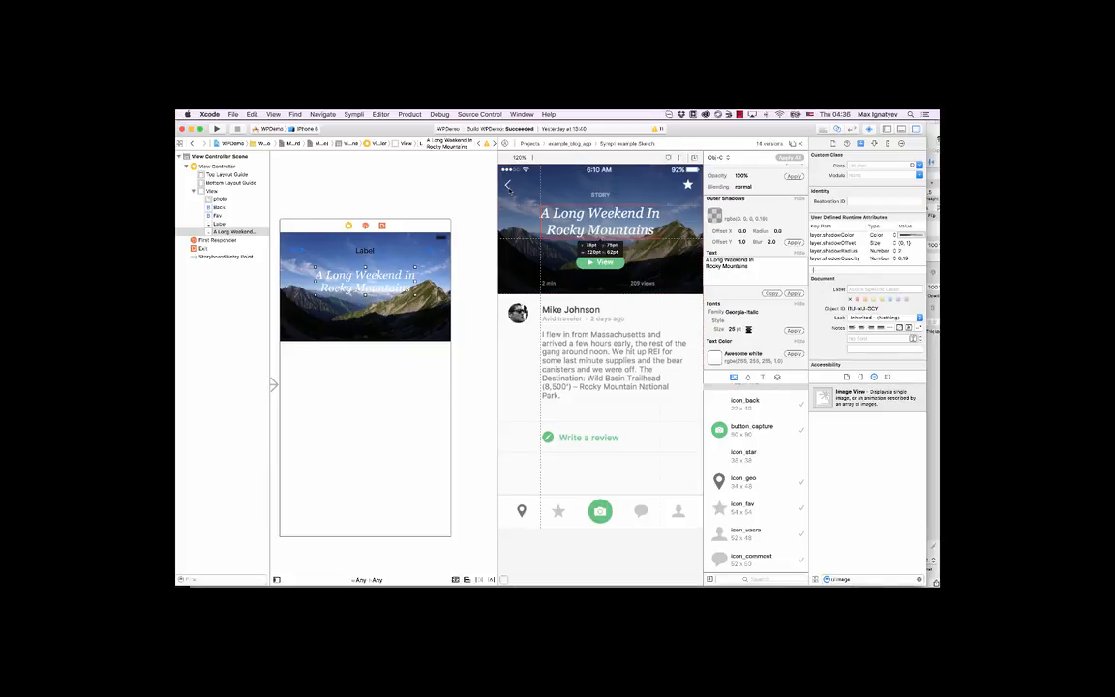
- Transfer the design's icon_back onto the Back button and icon_star onto the Fav button in the storyboard
click(508, 185)
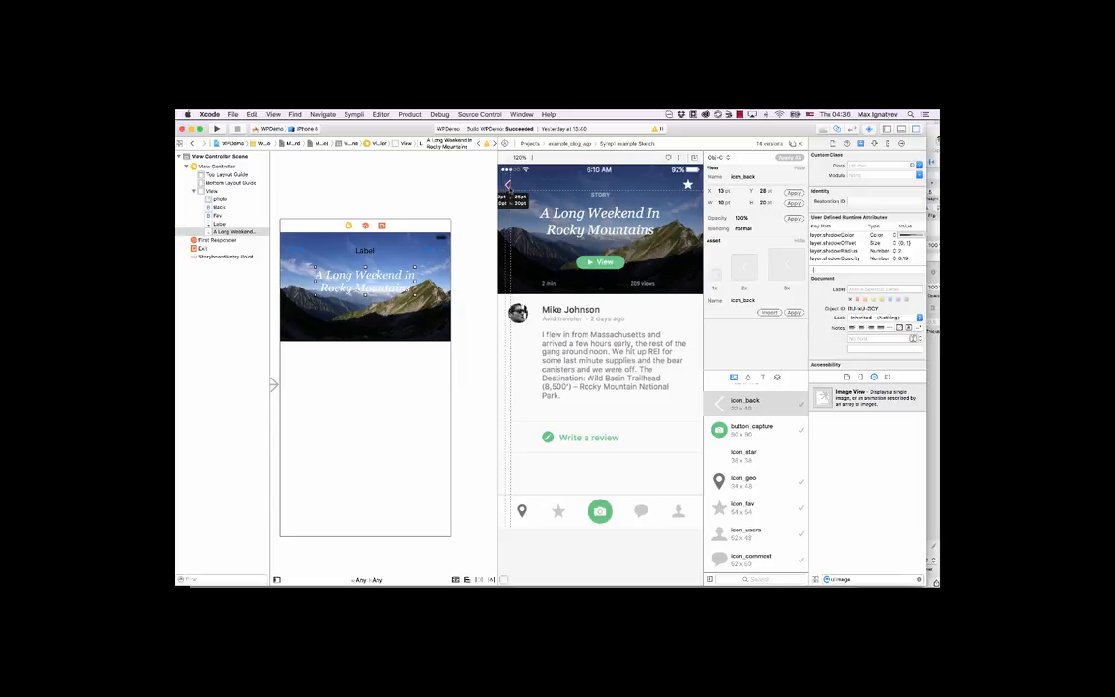
drag(510, 190, 293, 251)
click(689, 185)
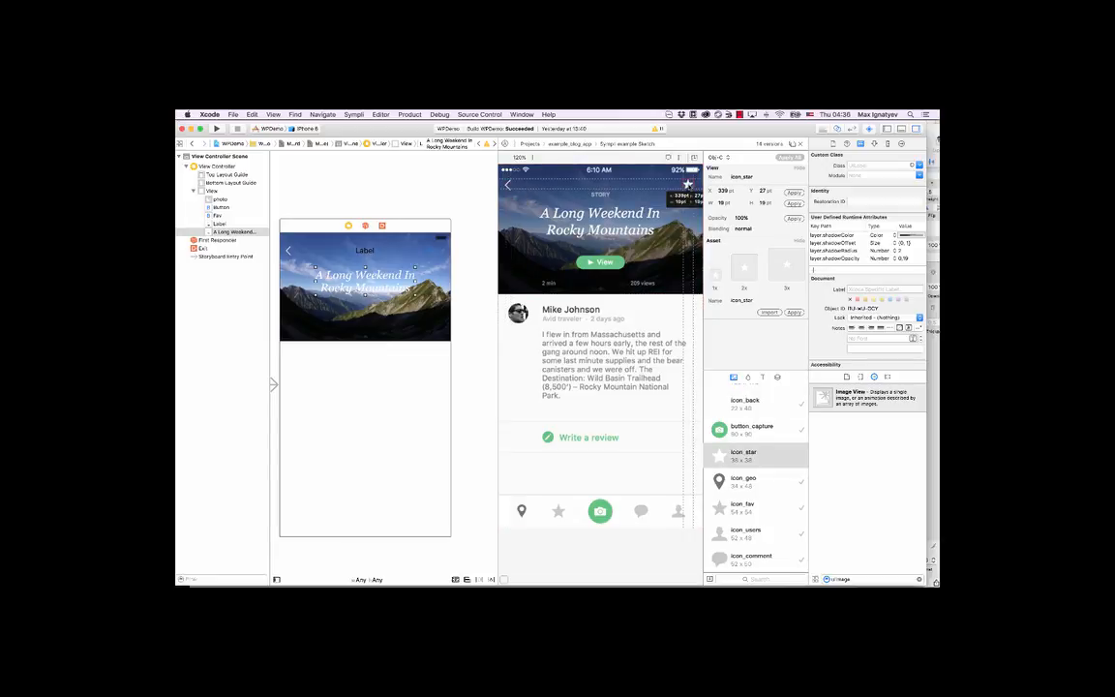
drag(687, 186, 437, 252)
- Transfer the design's STORY text with its style onto the Label above the headline, and clear the selection
click(601, 195)
drag(601, 195, 361, 255)
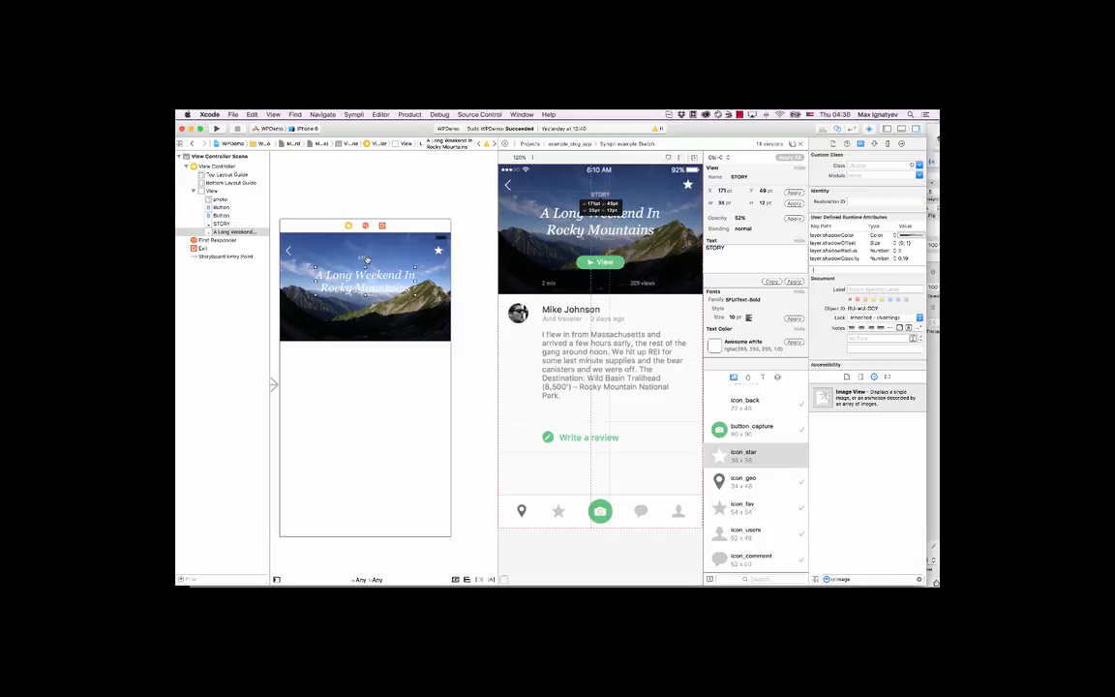
click(367, 260)
click(366, 258)
drag(366, 258, 374, 259)
click(383, 363)
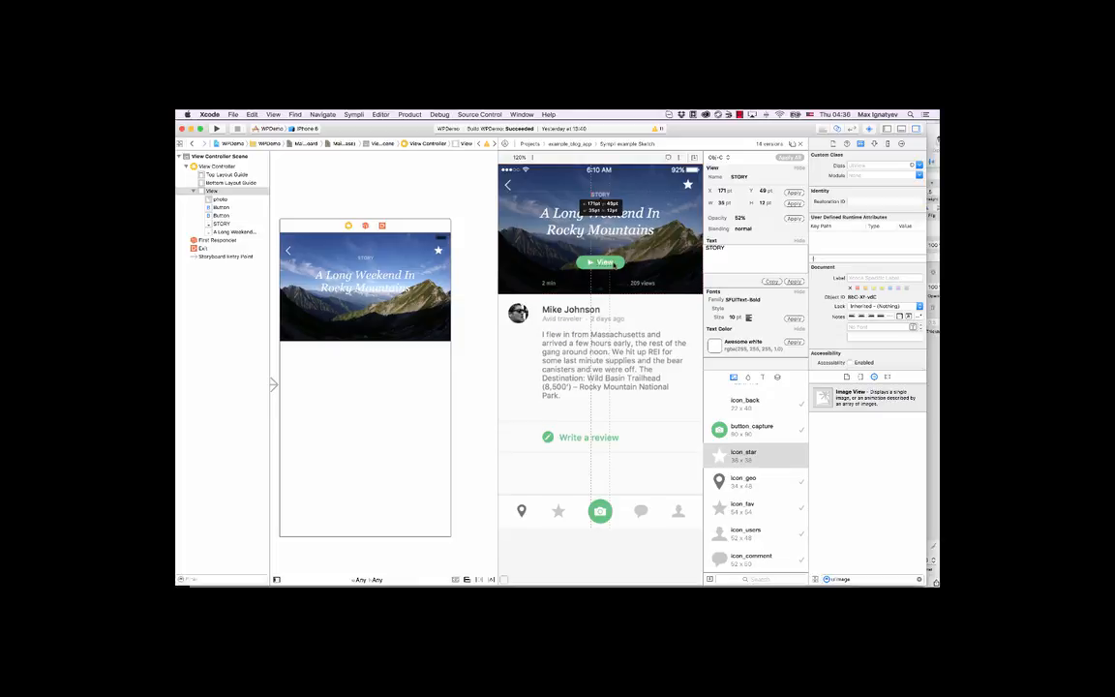
- Add the design's author name, "Avid traveler", "2 days ago" and story paragraph as labels below the photo in the storyboard
mouse_move(571, 312)
mouse_down()
mouse_move(485, 317)
mouse_move(347, 360)
mouse_up()
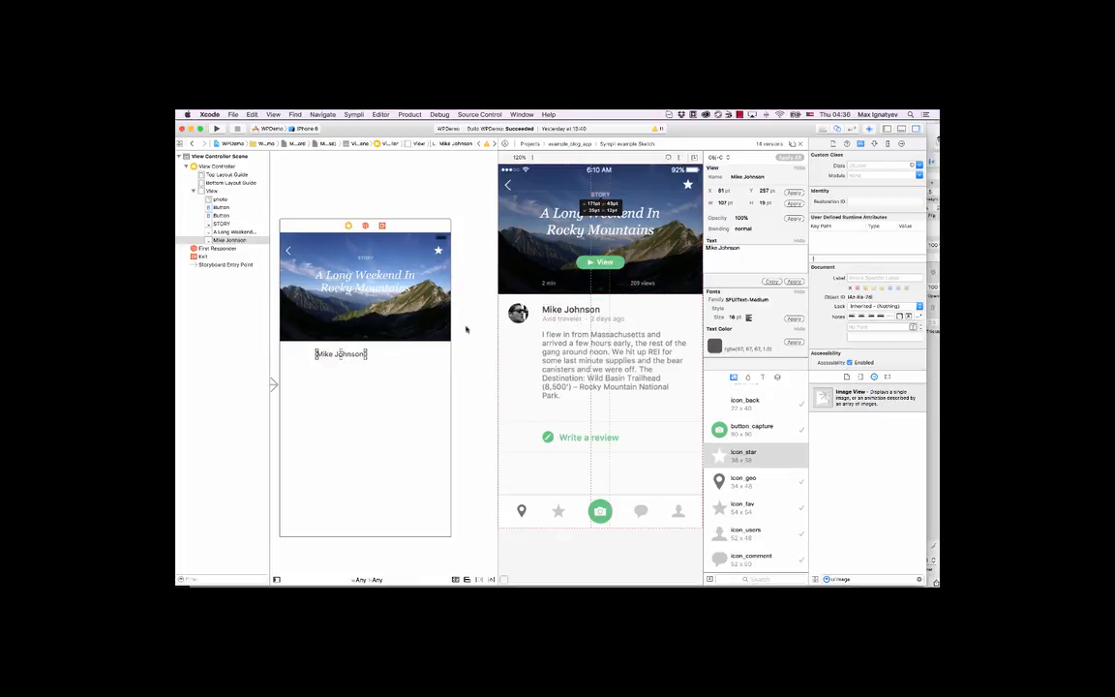
drag(547, 320, 331, 364)
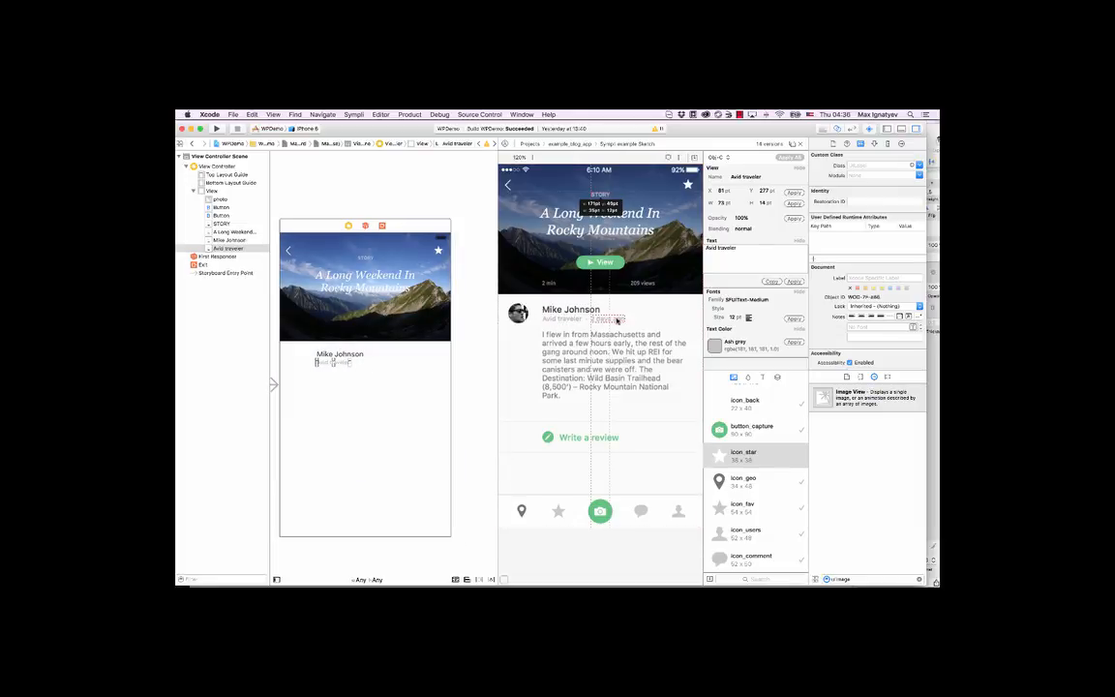
drag(617, 319, 376, 369)
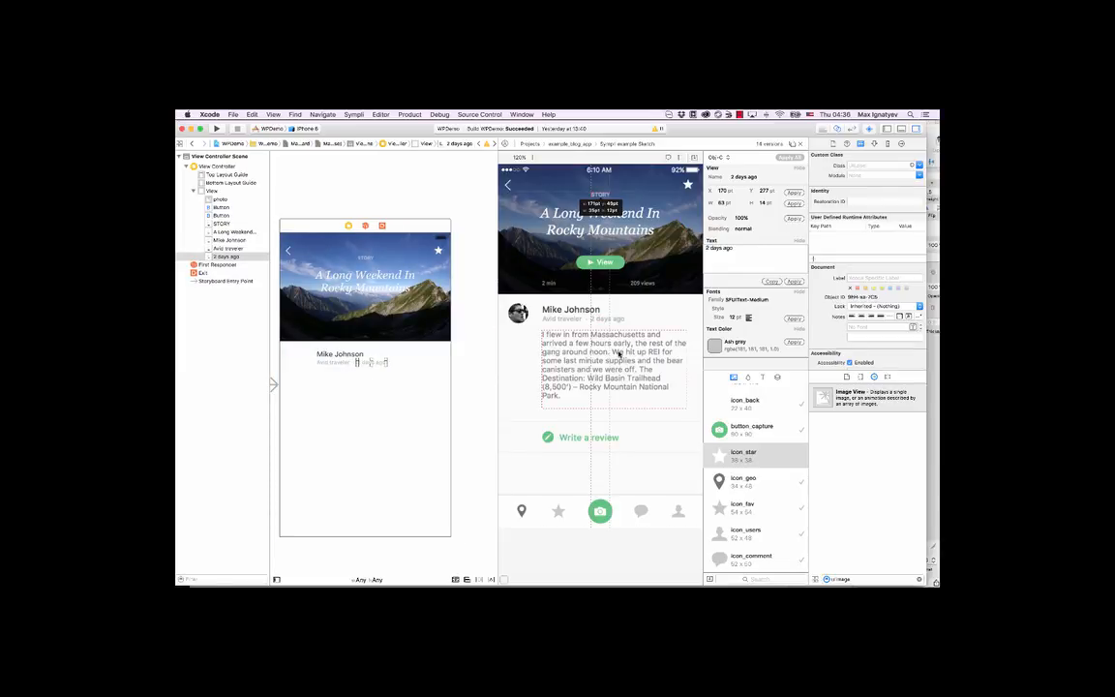
drag(619, 355, 388, 403)
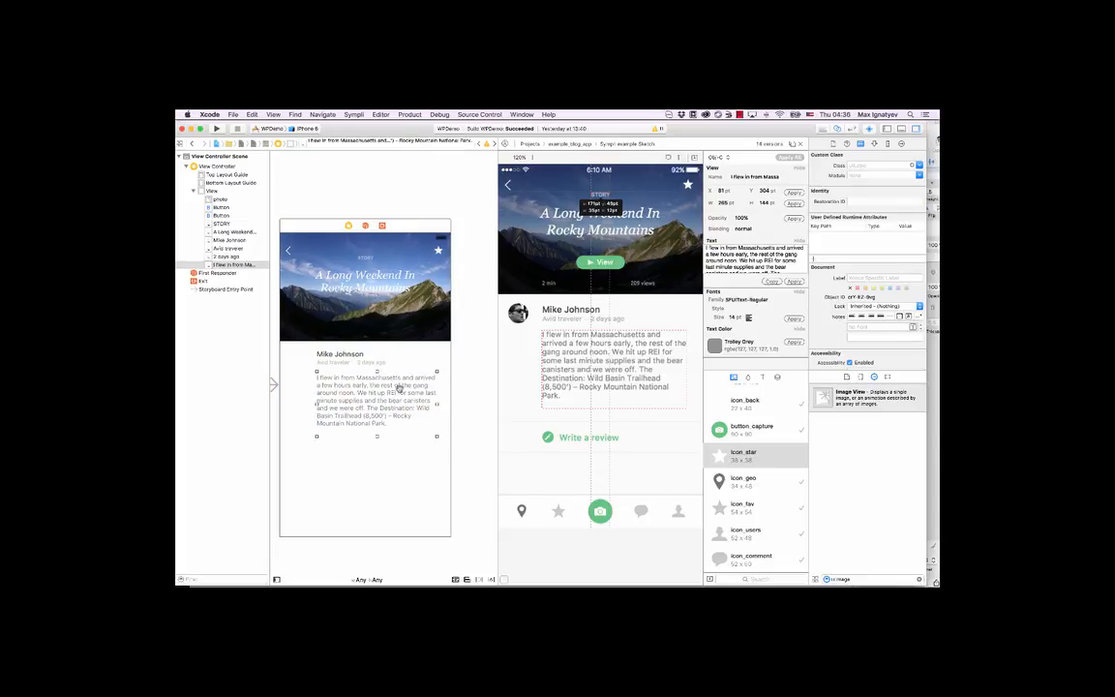